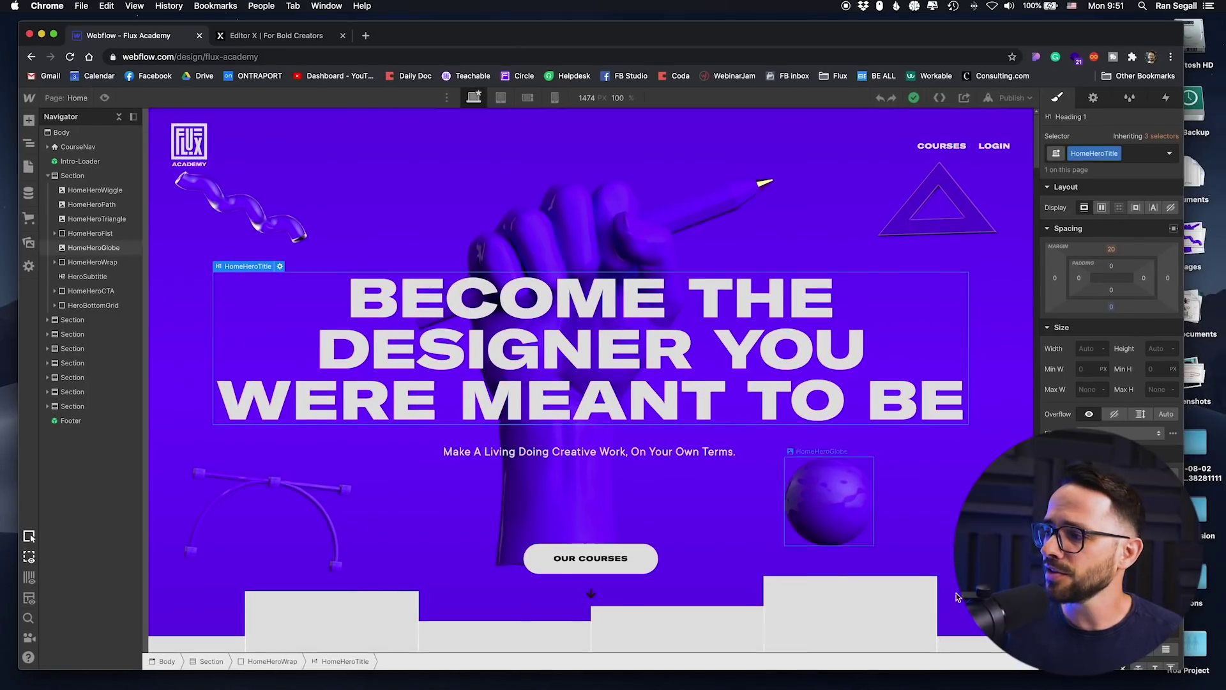
Step: Enlarge the browser window and preview the Webflow home page, returning to the design view
drag(1193, 670, 1220, 678)
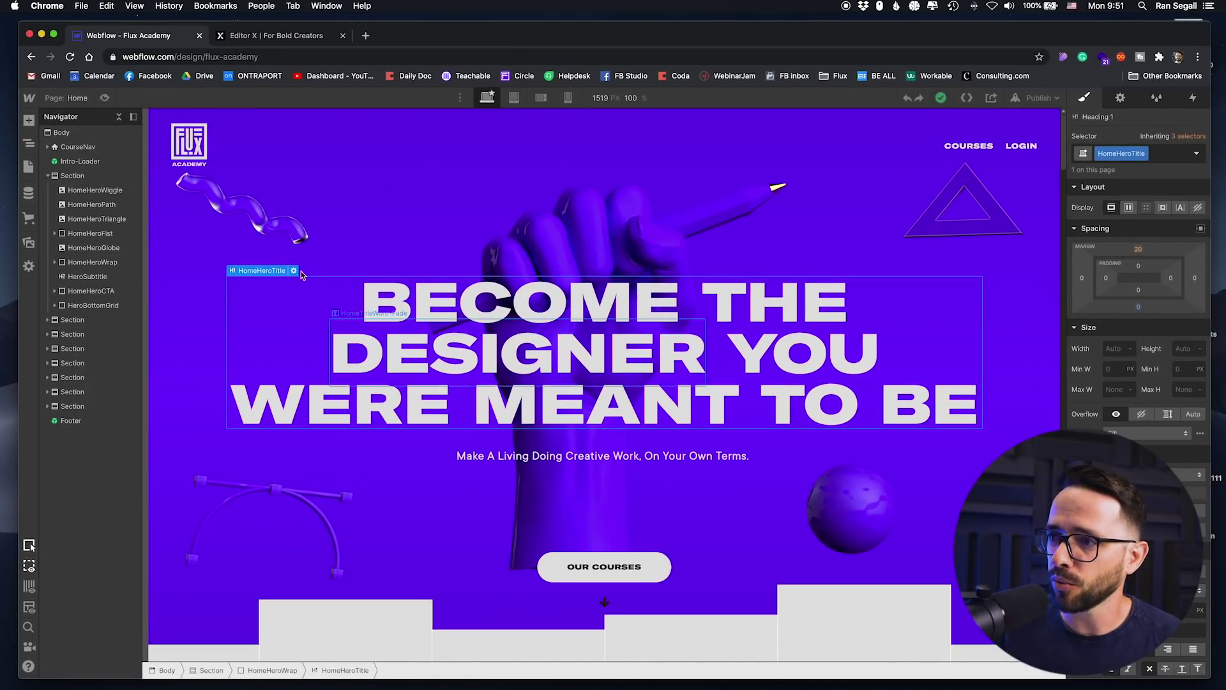
click(102, 100)
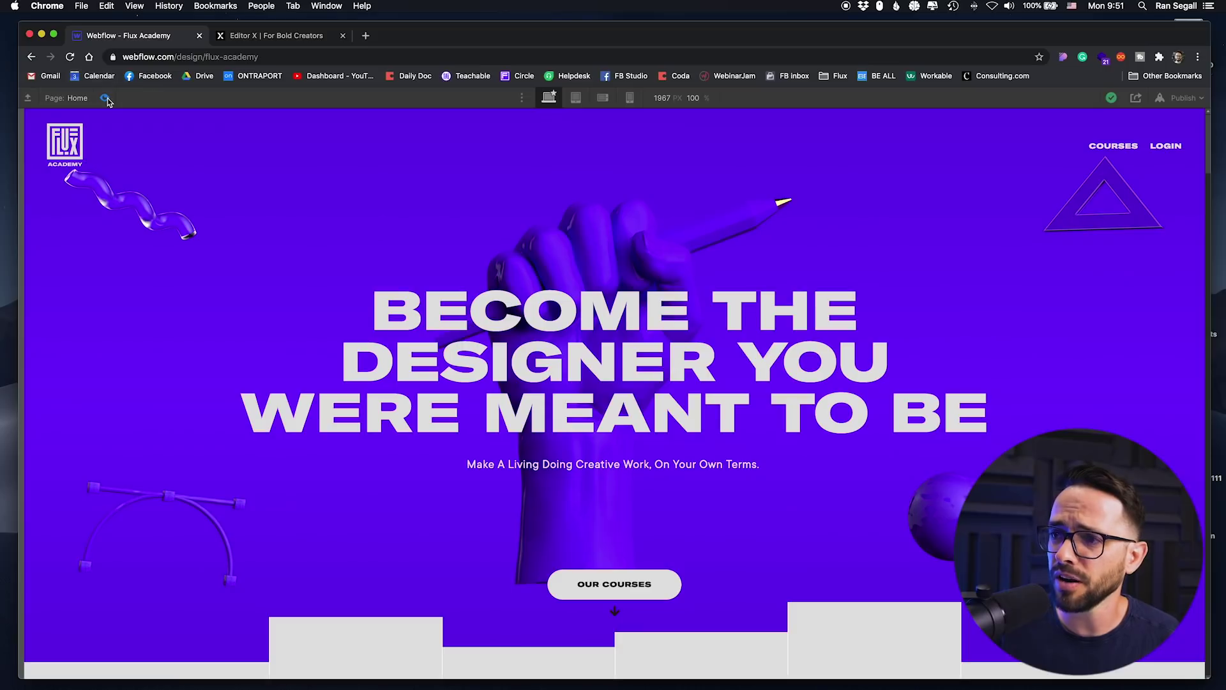
key(super+shift+p)
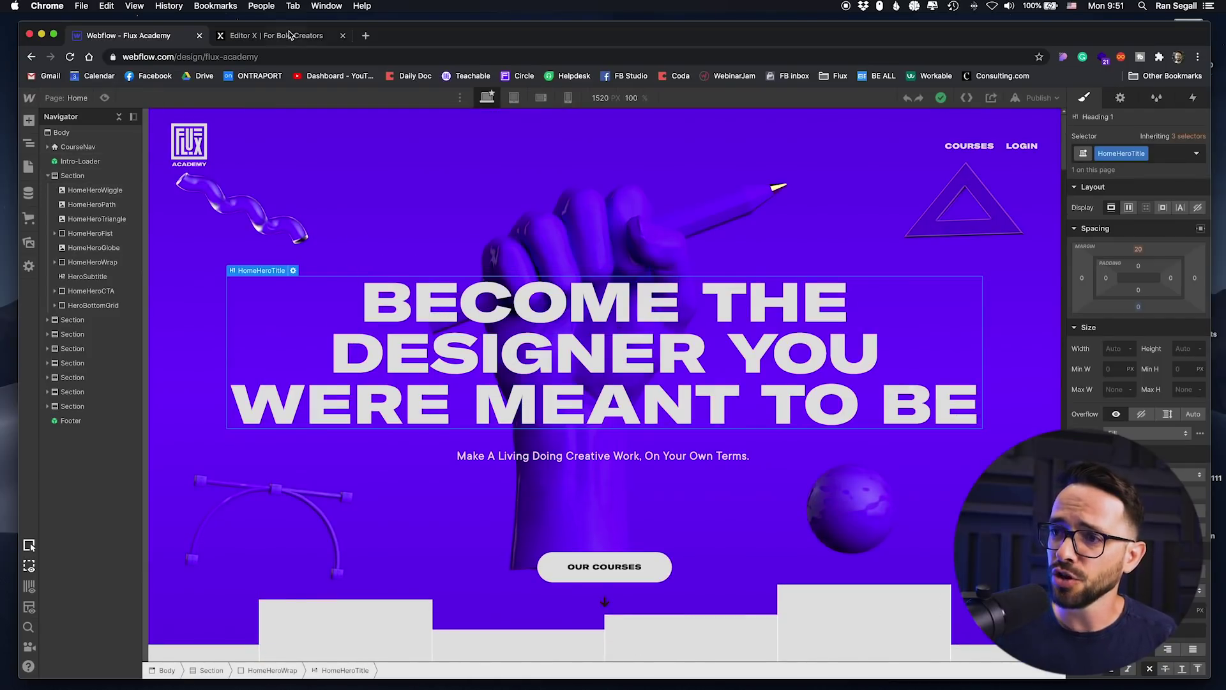
Step: Switch to Editor X and inspect the properties of the hero heading on the home page
click(289, 34)
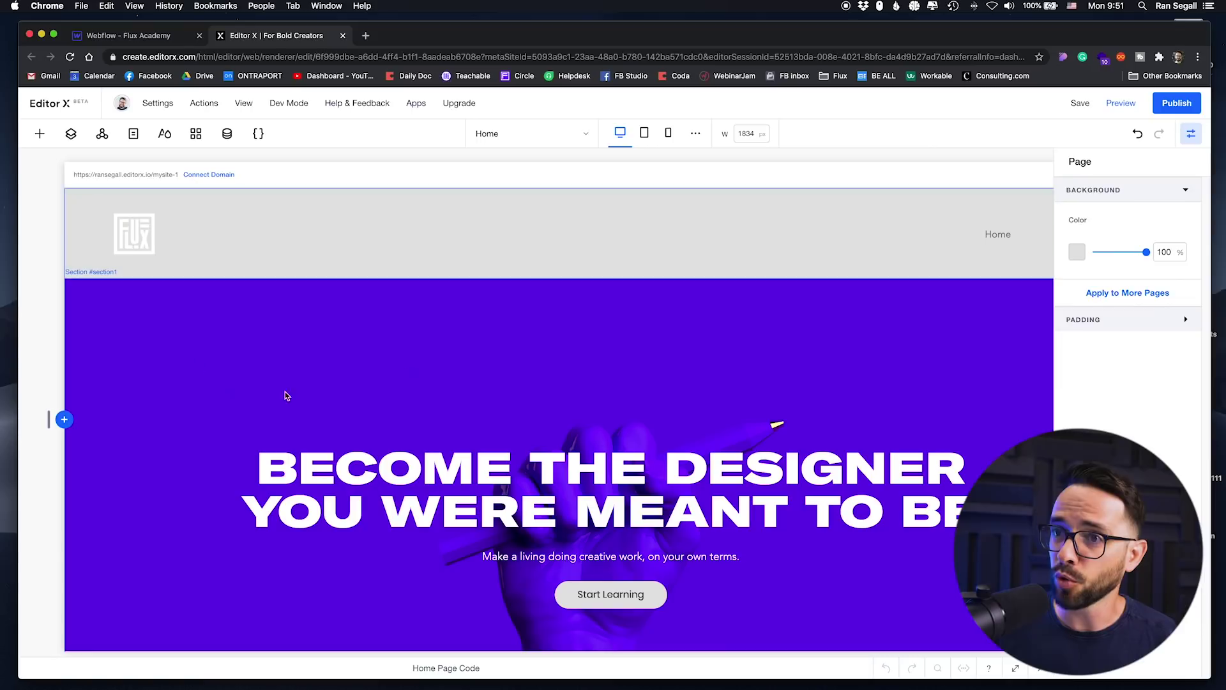
scroll(529, 322, down, 2)
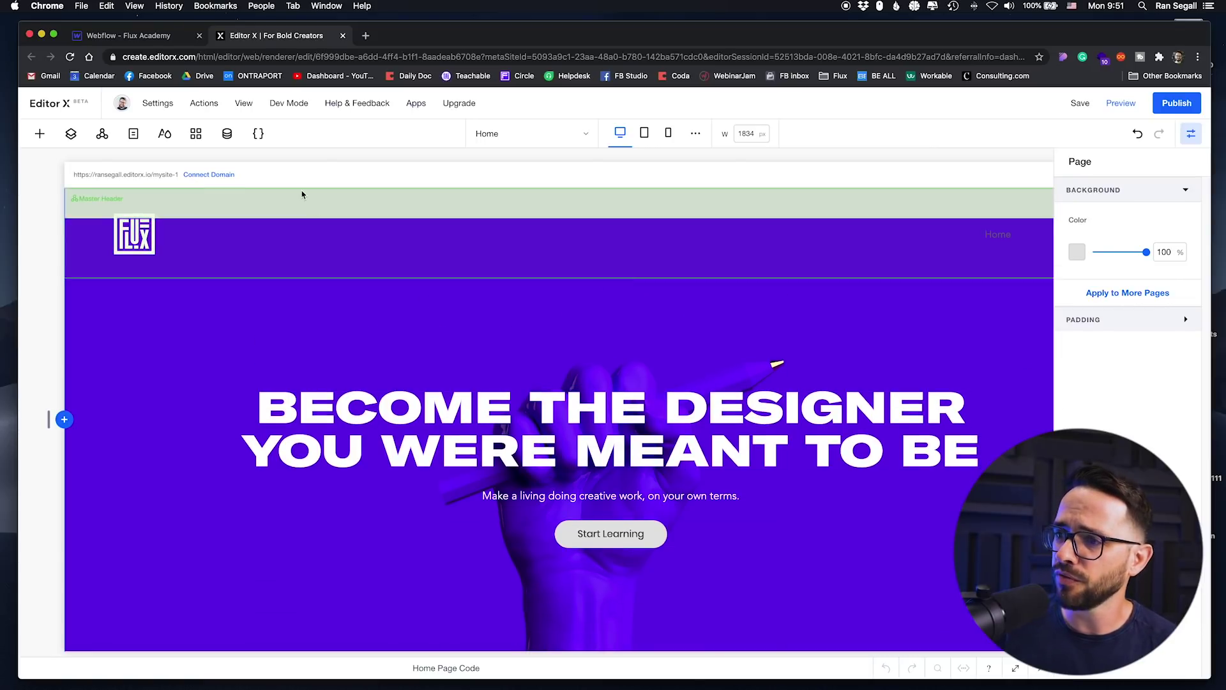
click(454, 410)
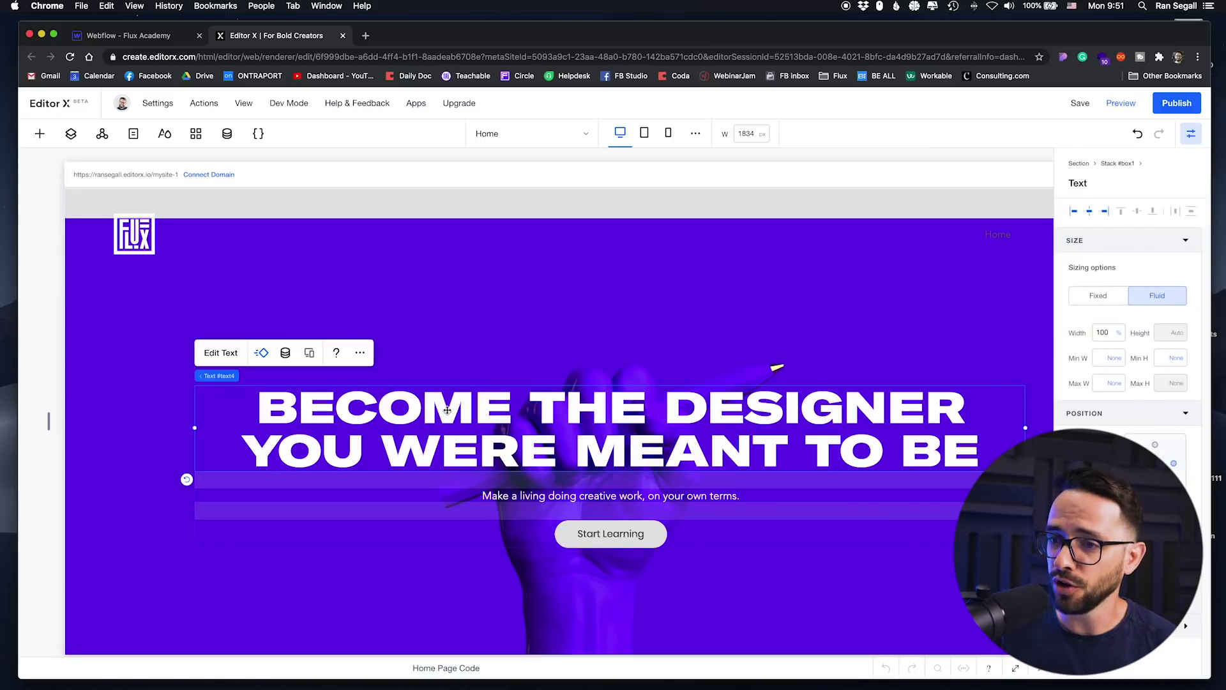
Step: Return to Webflow and look over the home page's sections and element structure
click(117, 38)
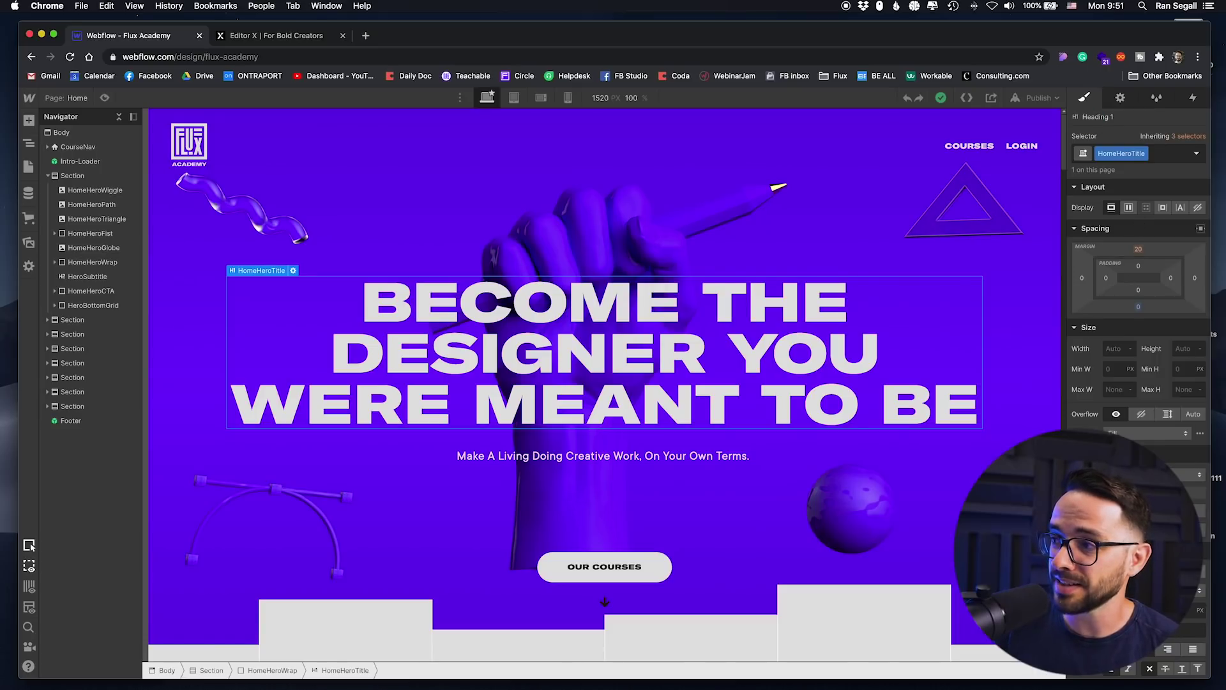
scroll(1121, 257, down, 5)
scroll(1121, 257, up, 5)
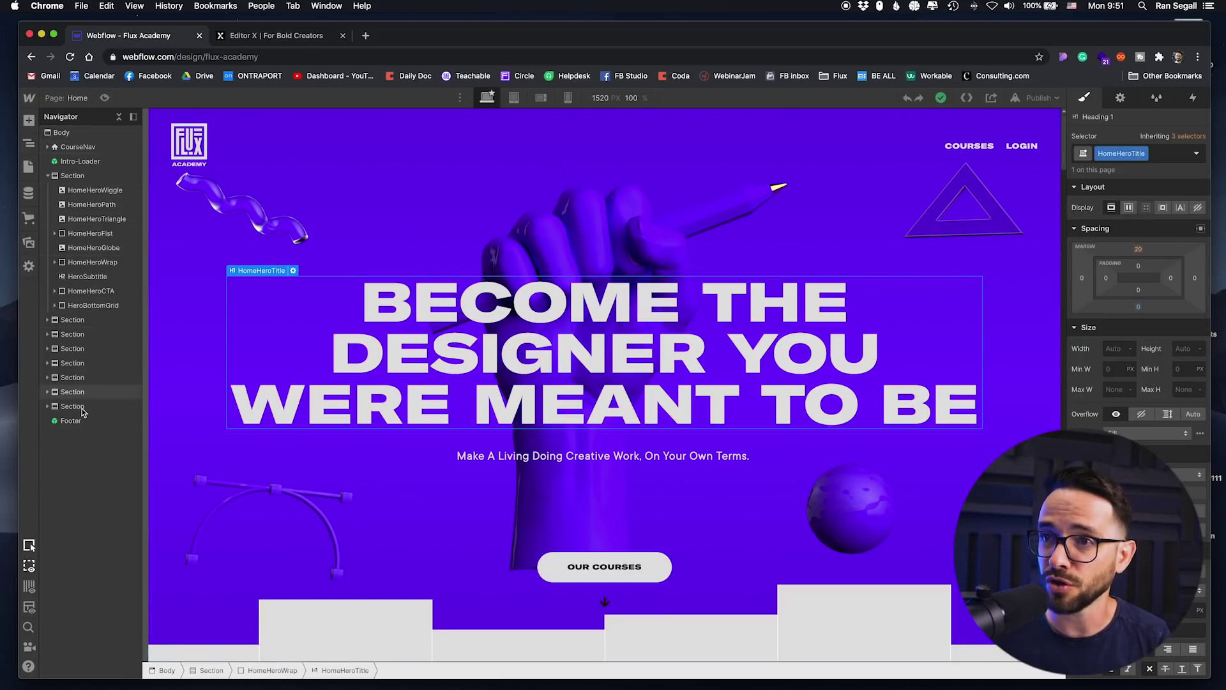
Step: Show the layers of the Editor X page and examine the elements nested inside the Master Header
click(262, 37)
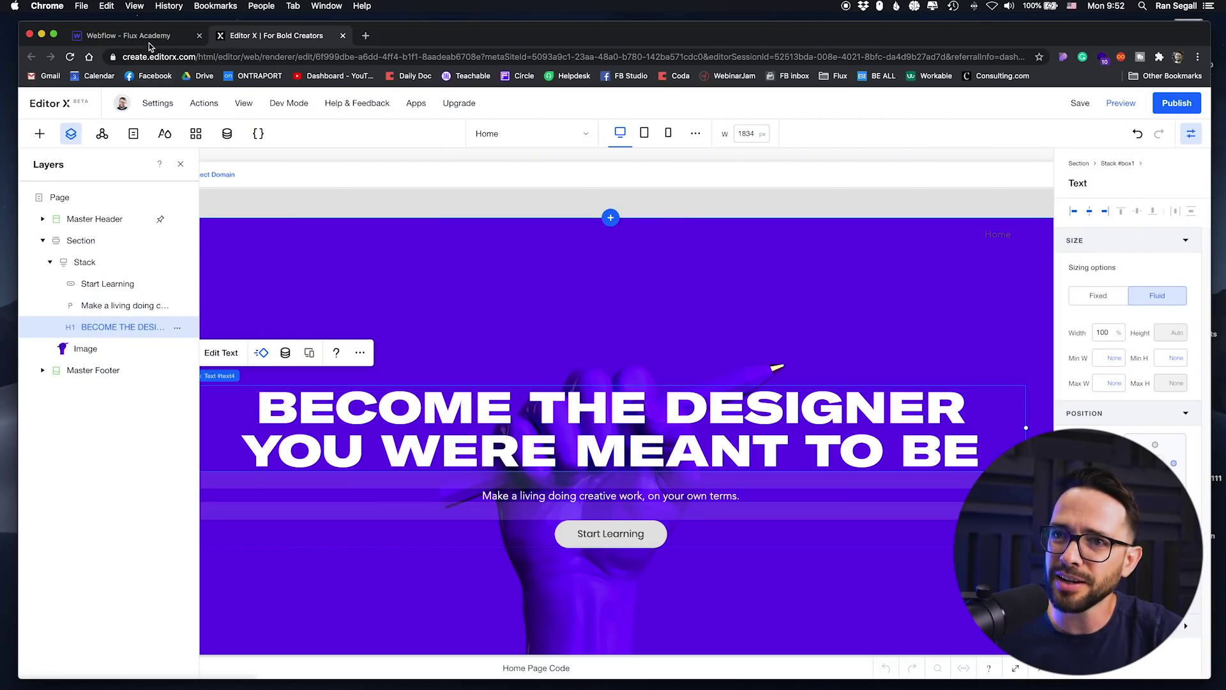
click(163, 29)
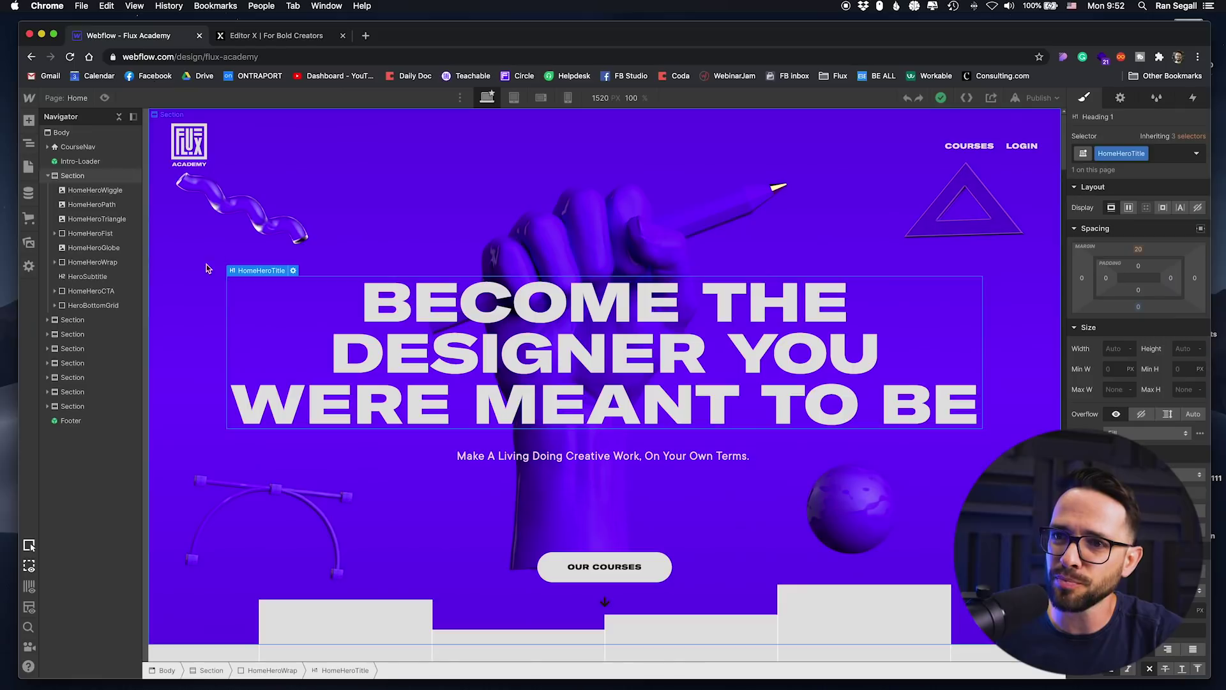
click(257, 34)
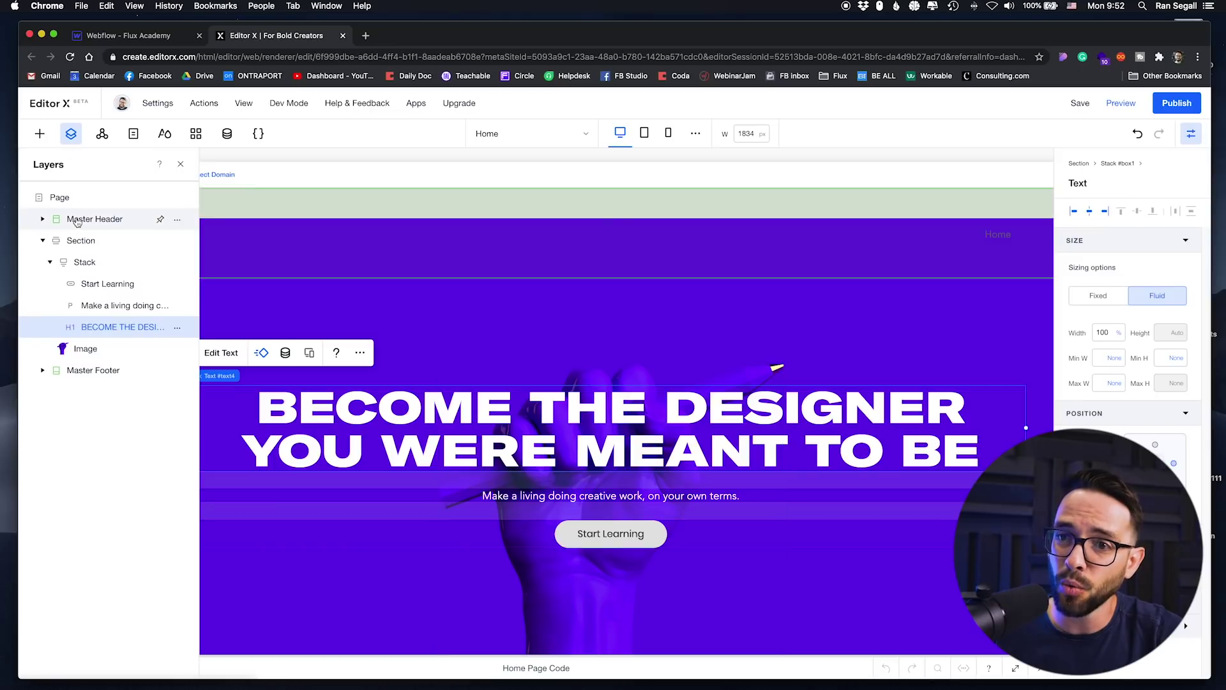
click(43, 219)
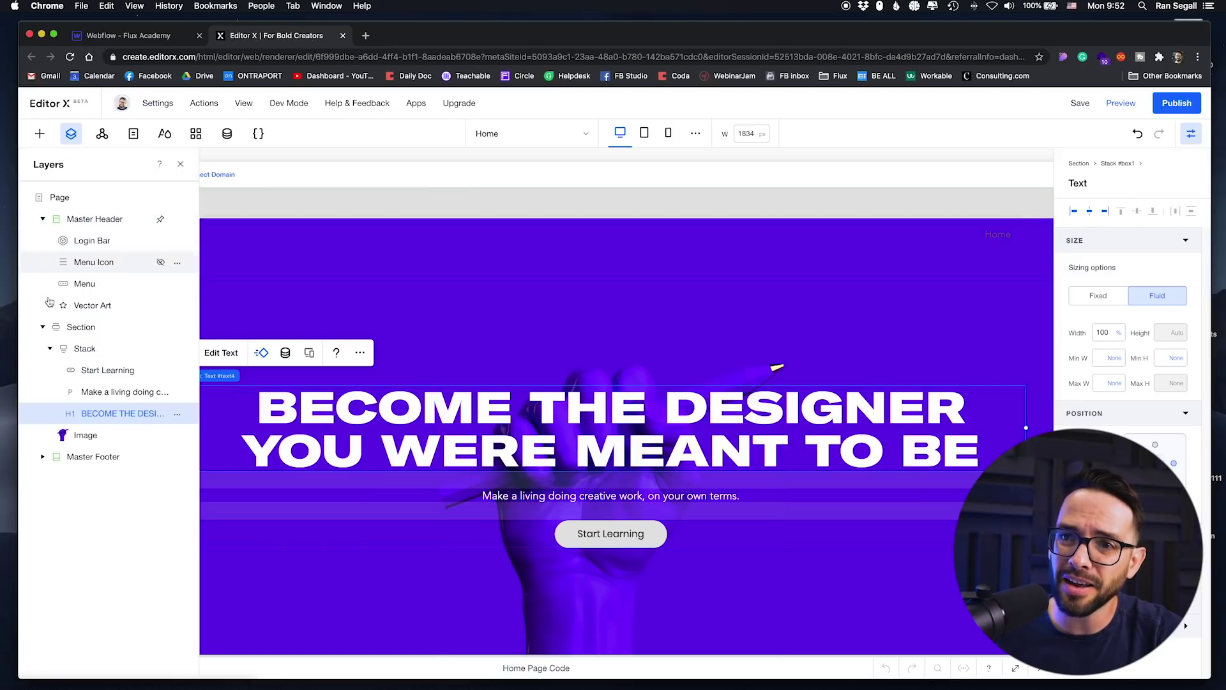
click(51, 219)
click(43, 219)
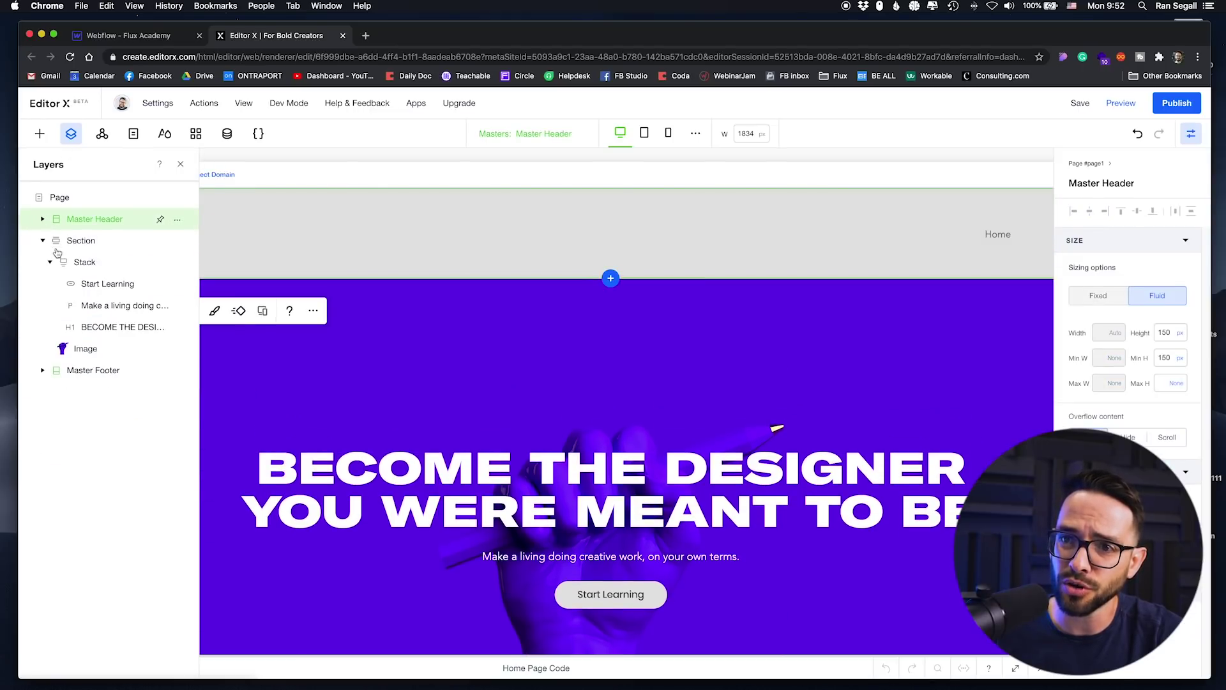
Step: Collapse the hero text stack, move the fist image in front of it in the layer order, and return the image behind it
click(420, 440)
scroll(396, 396, down, 3)
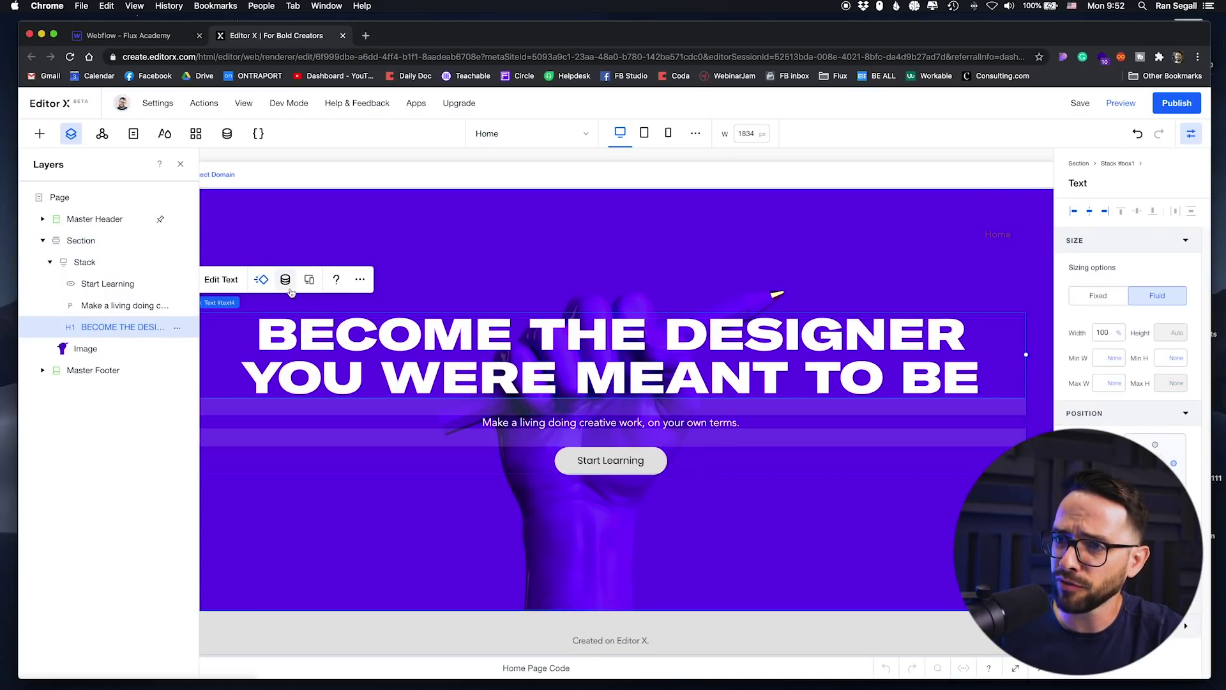
click(513, 404)
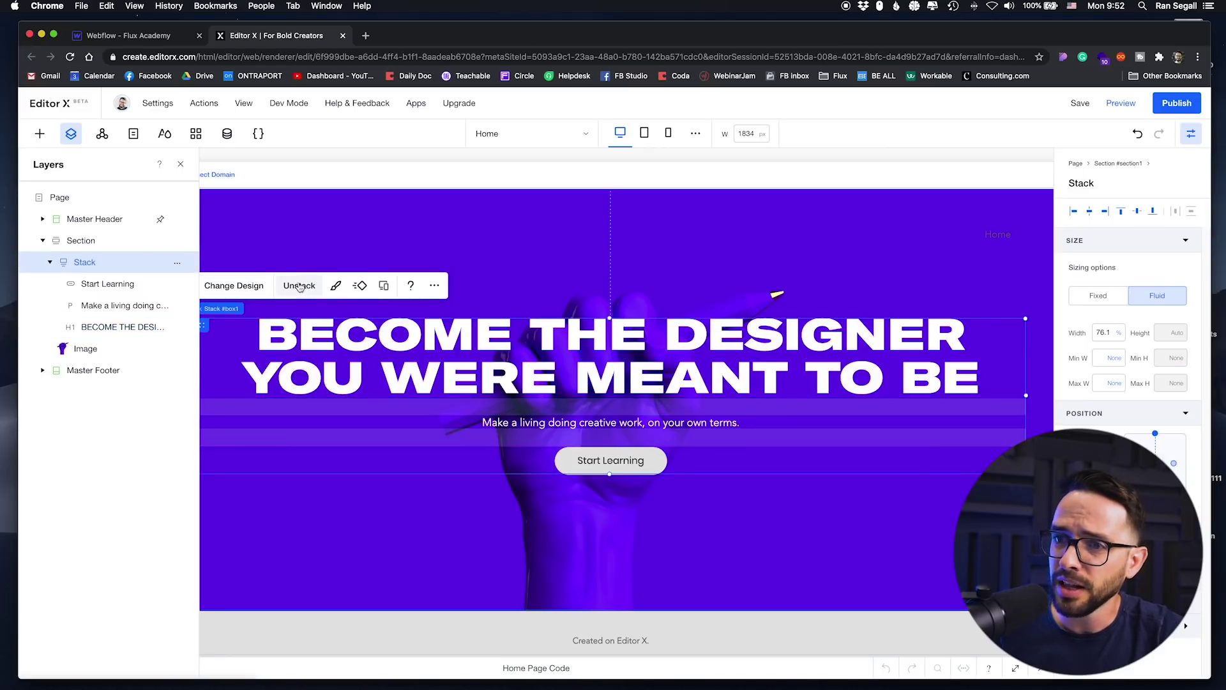
key(Left)
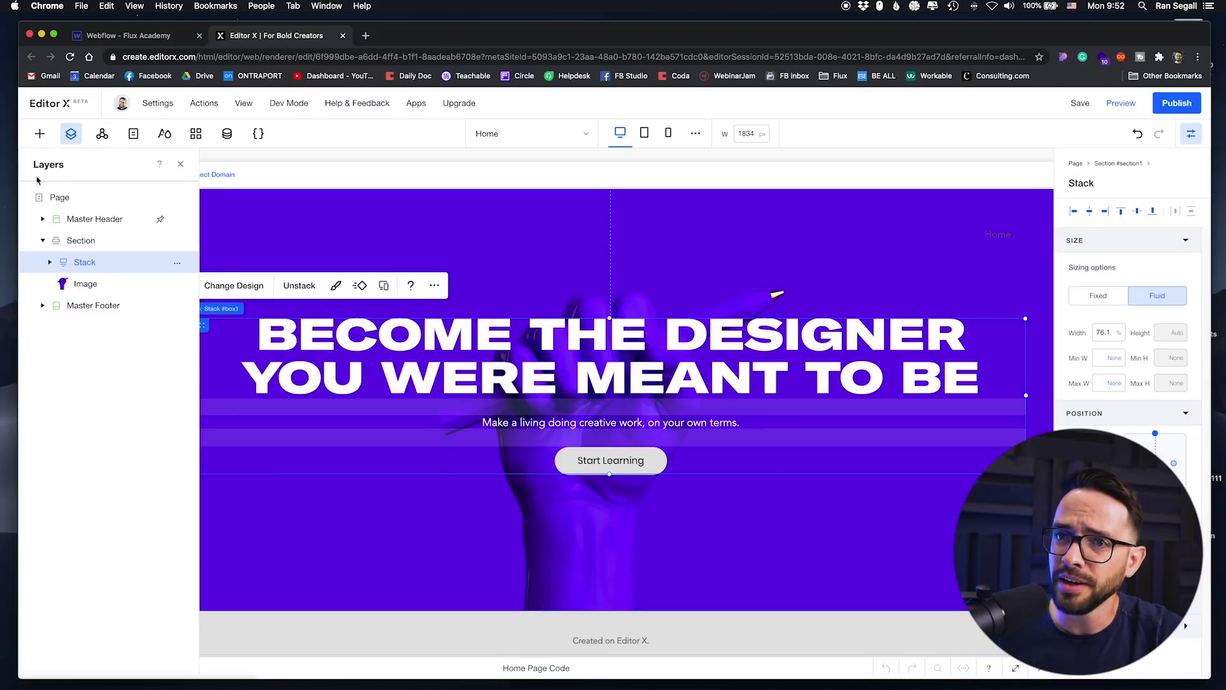
drag(83, 284, 87, 265)
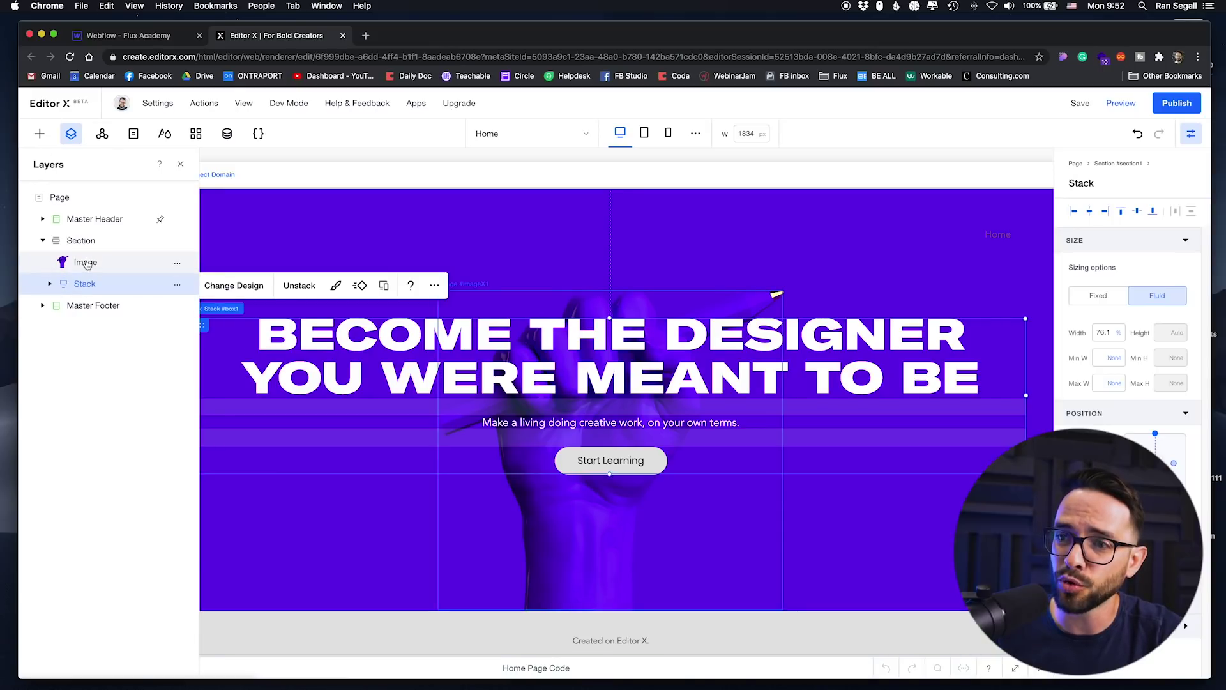
click(86, 262)
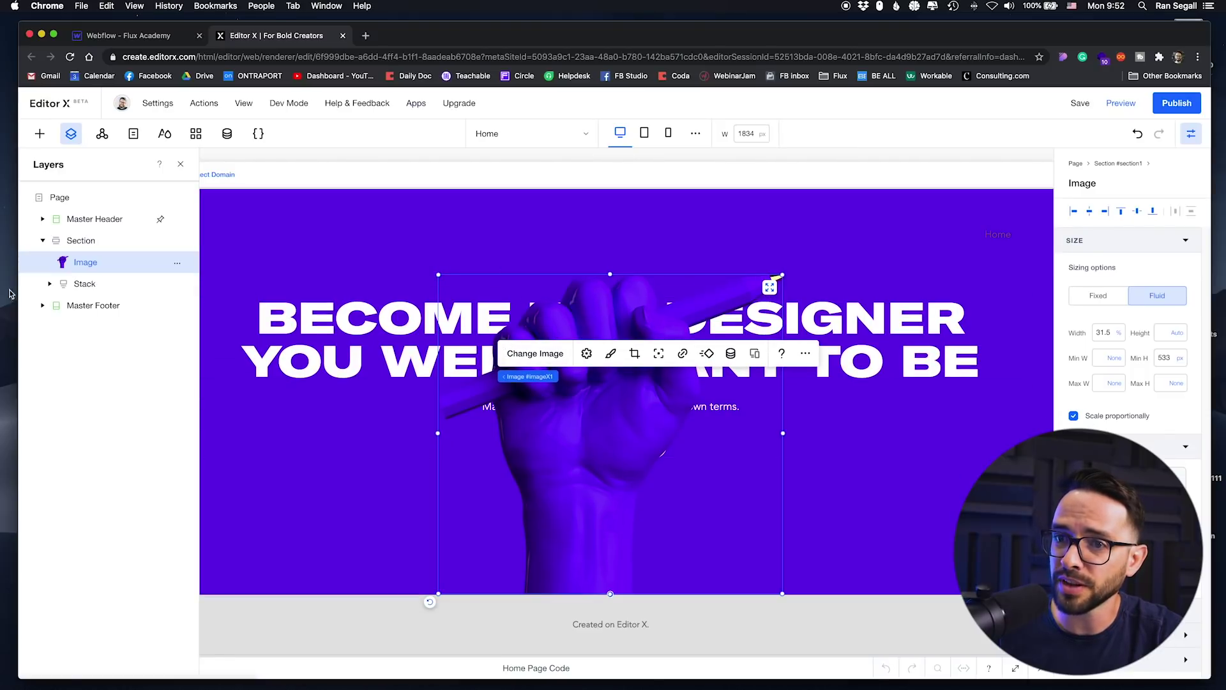
drag(85, 262, 85, 288)
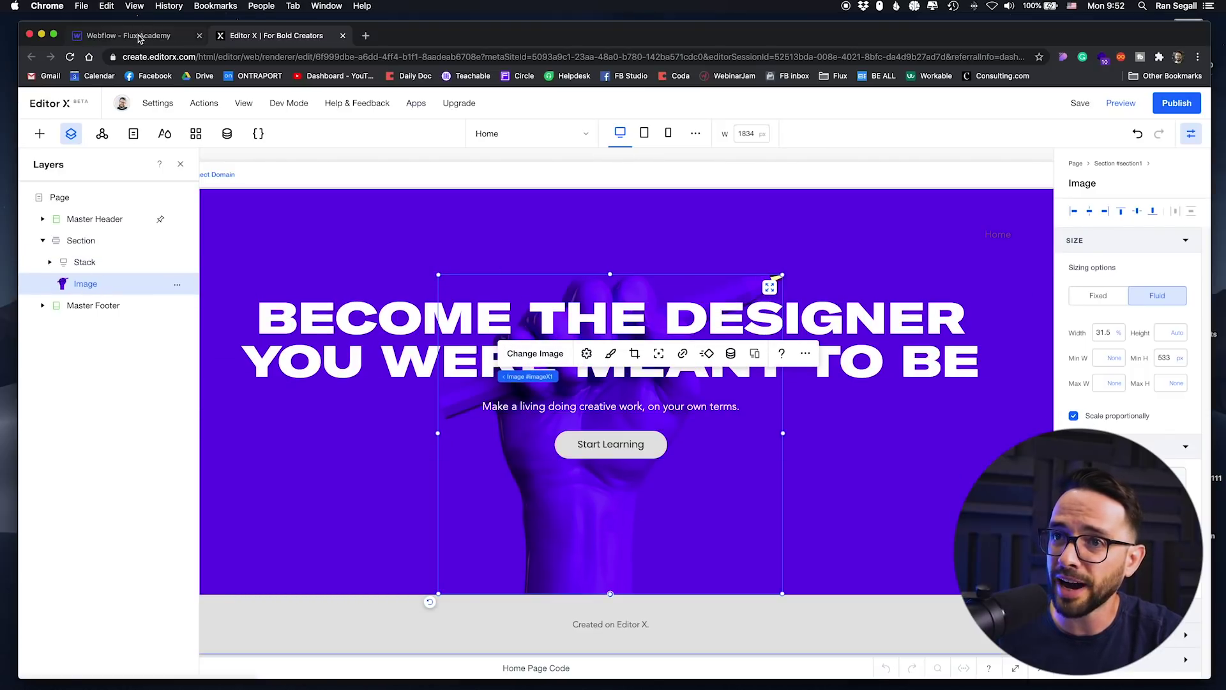
Step: Switch to Webflow and move the HomeHeroFist block to the first position inside its section
click(140, 36)
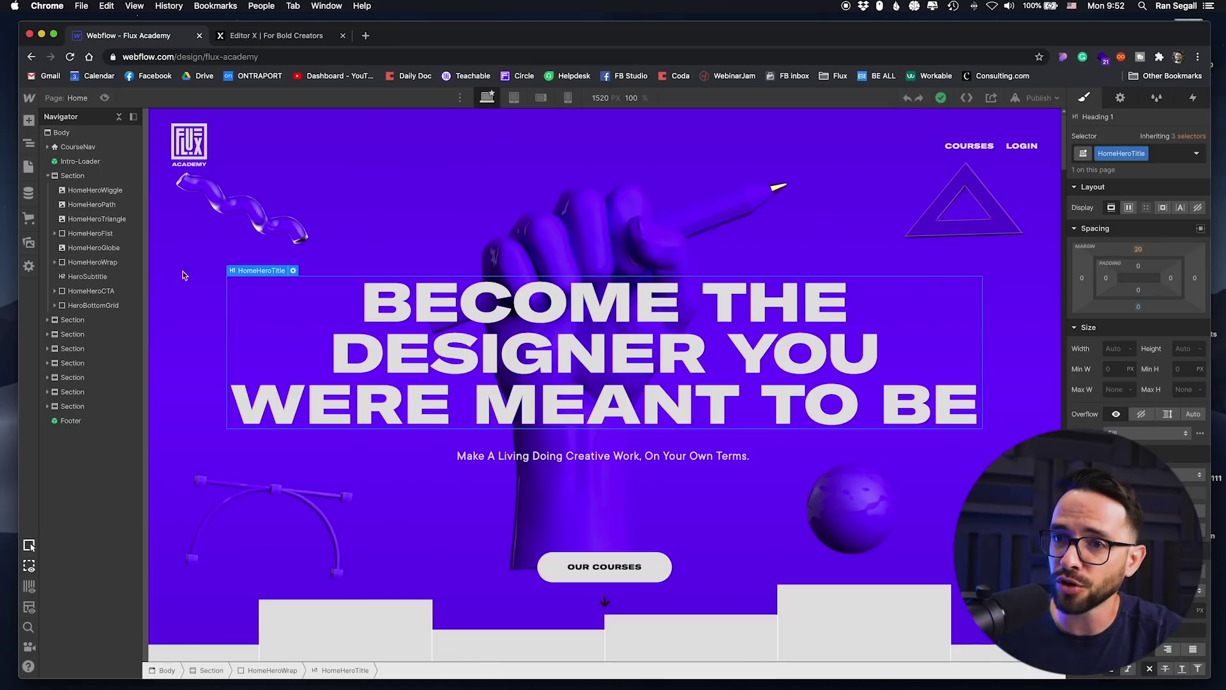
click(572, 237)
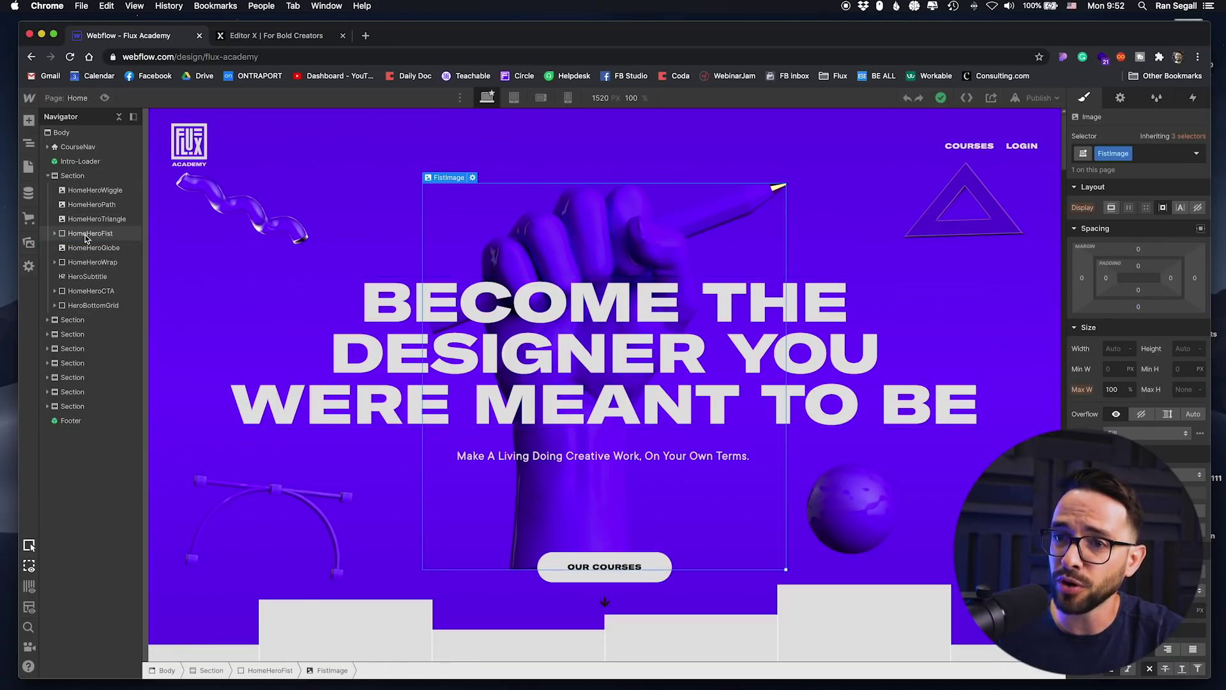
drag(82, 206, 83, 191)
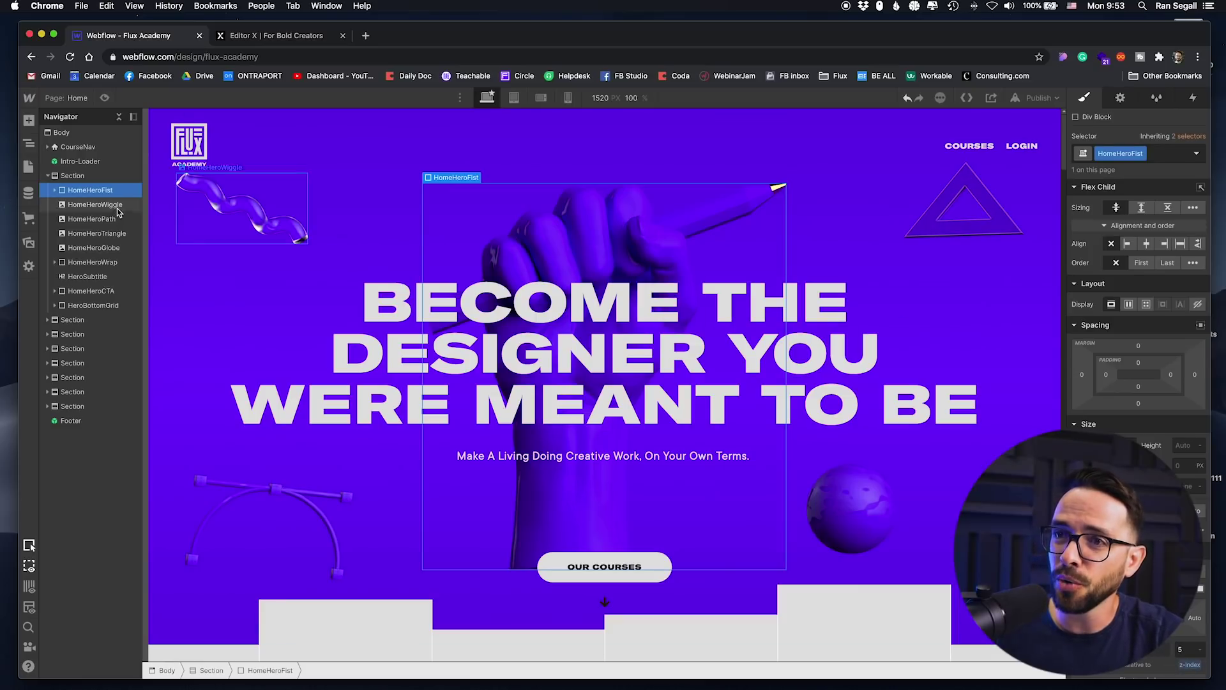
Step: Switch to Editor X and inspect the properties of the hero heading and of the page itself
click(291, 37)
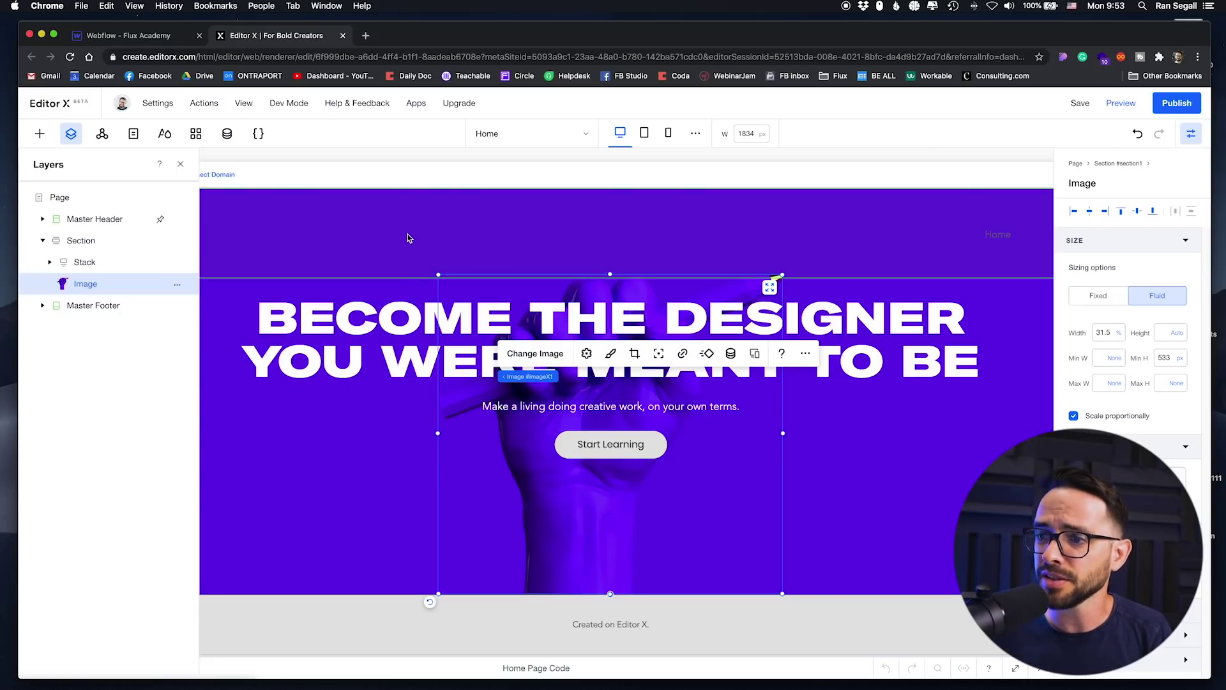
click(328, 316)
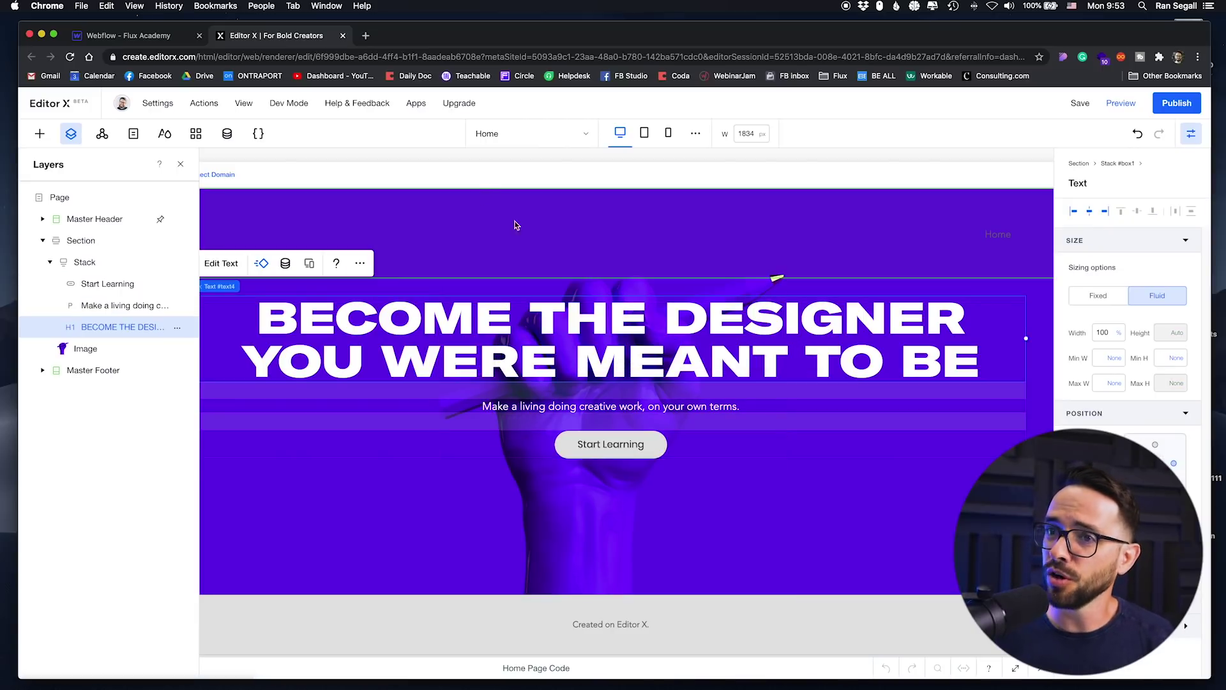
click(437, 158)
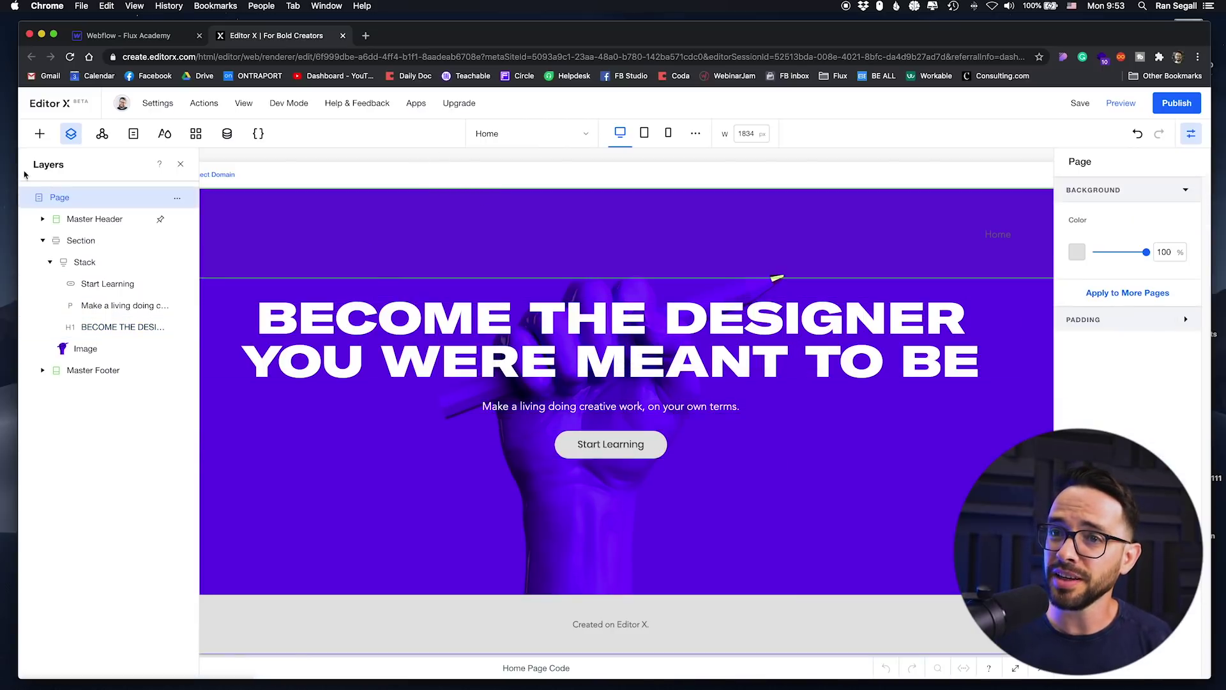
click(40, 134)
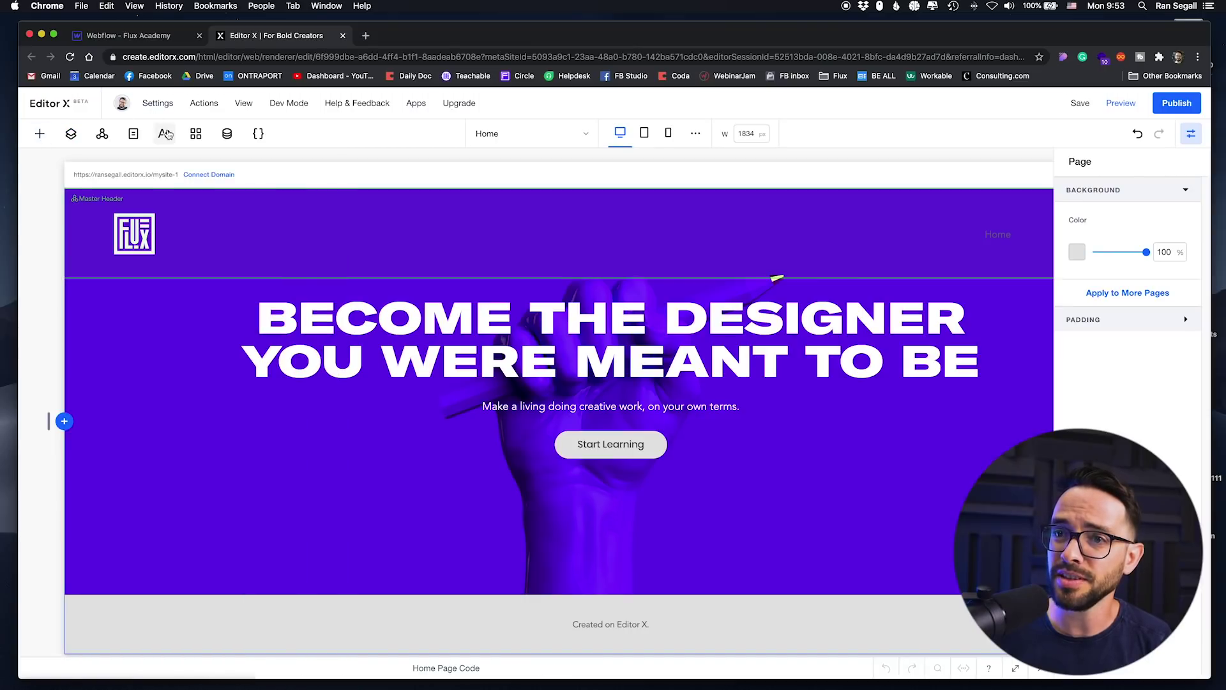
Step: Review the site's text themes, from the heading styles down to the paragraph styles
click(165, 133)
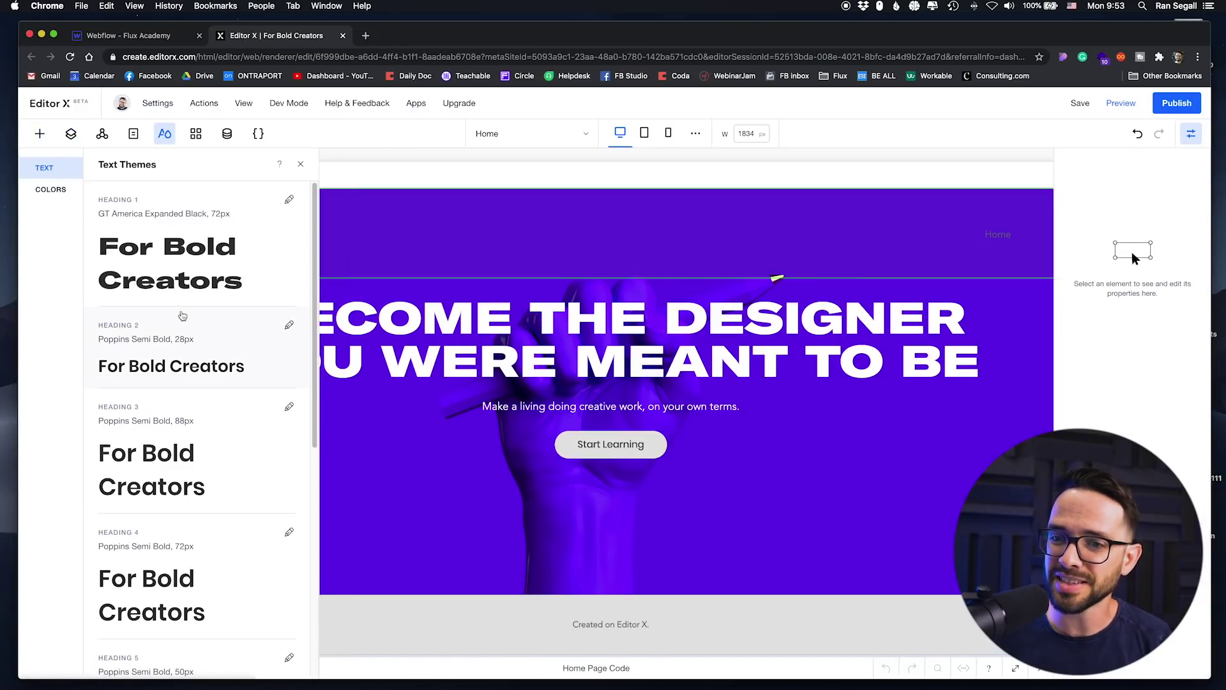
scroll(182, 315, down, 5)
scroll(186, 462, up, 5)
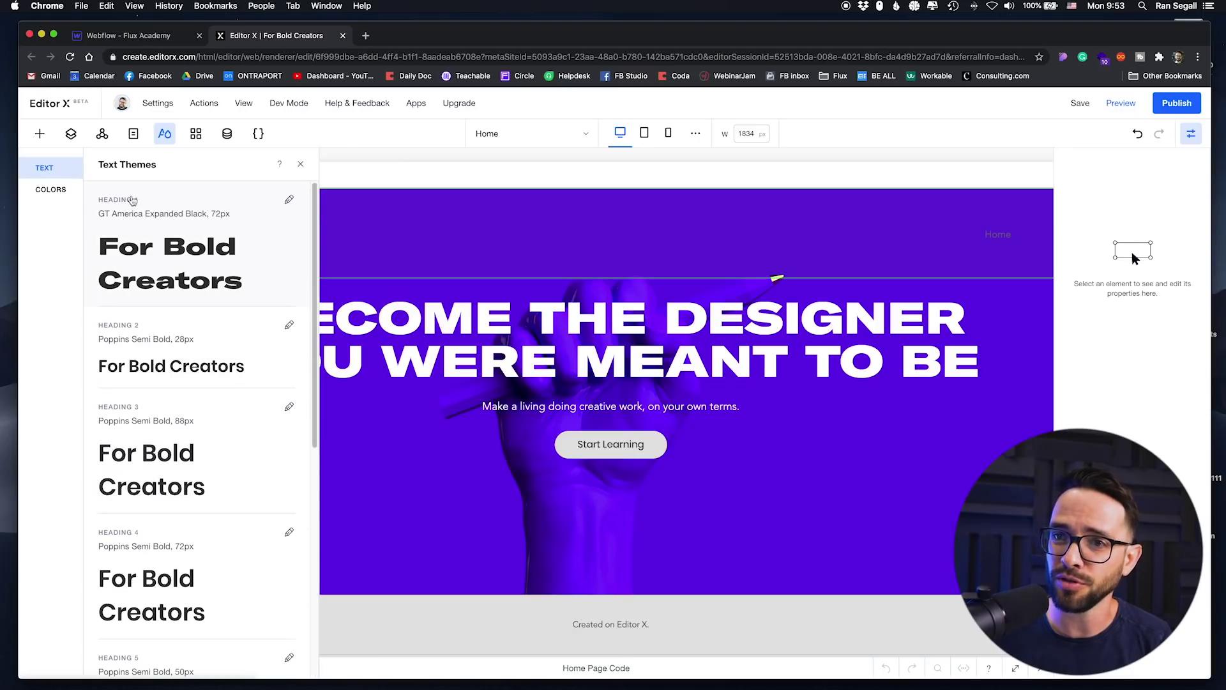
scroll(132, 328, down, 6)
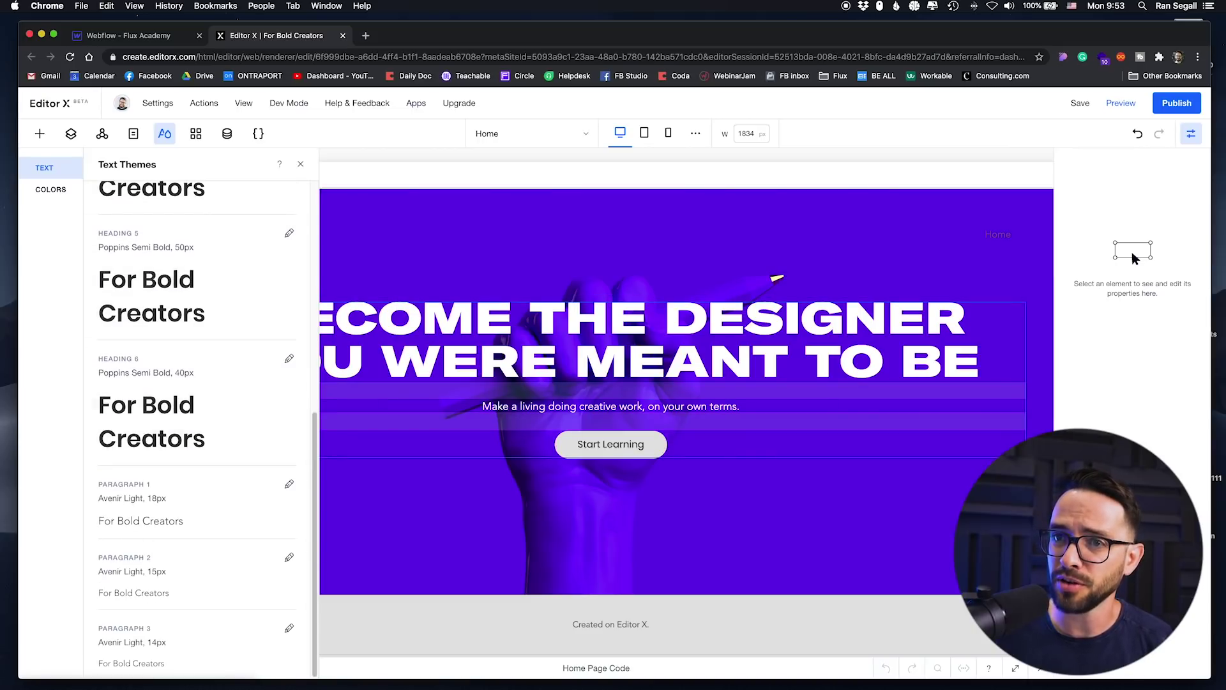
click(44, 200)
click(51, 167)
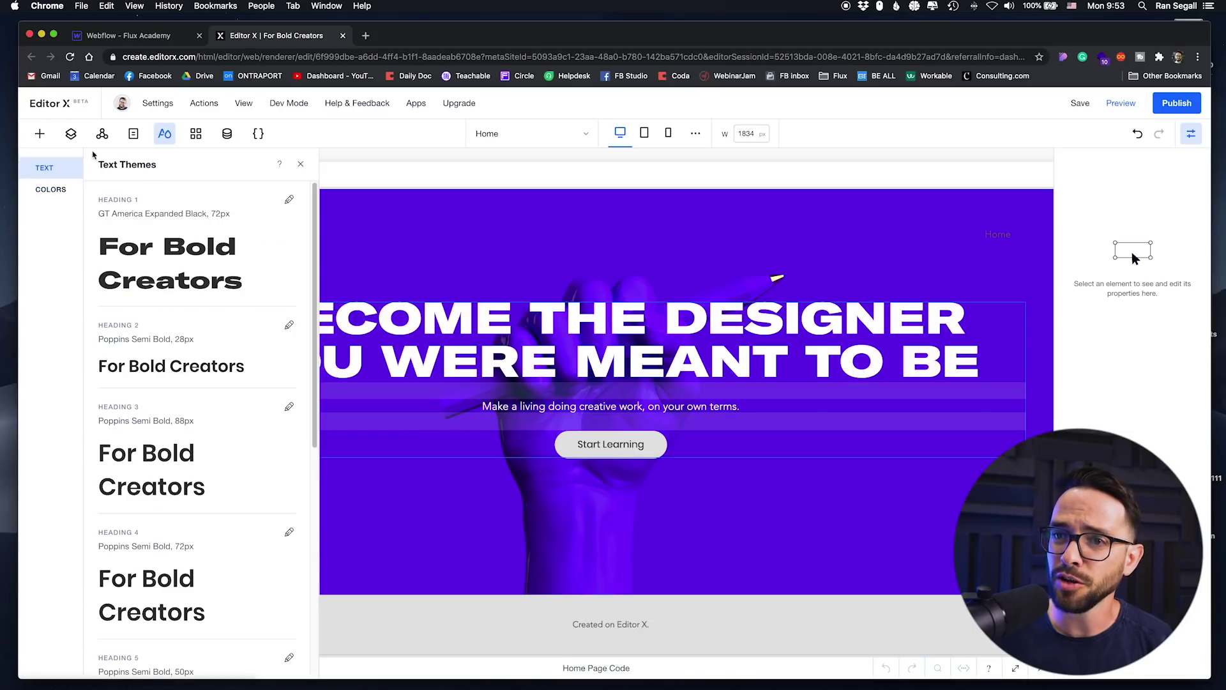
scroll(227, 358, down, 3)
scroll(219, 425, up, 3)
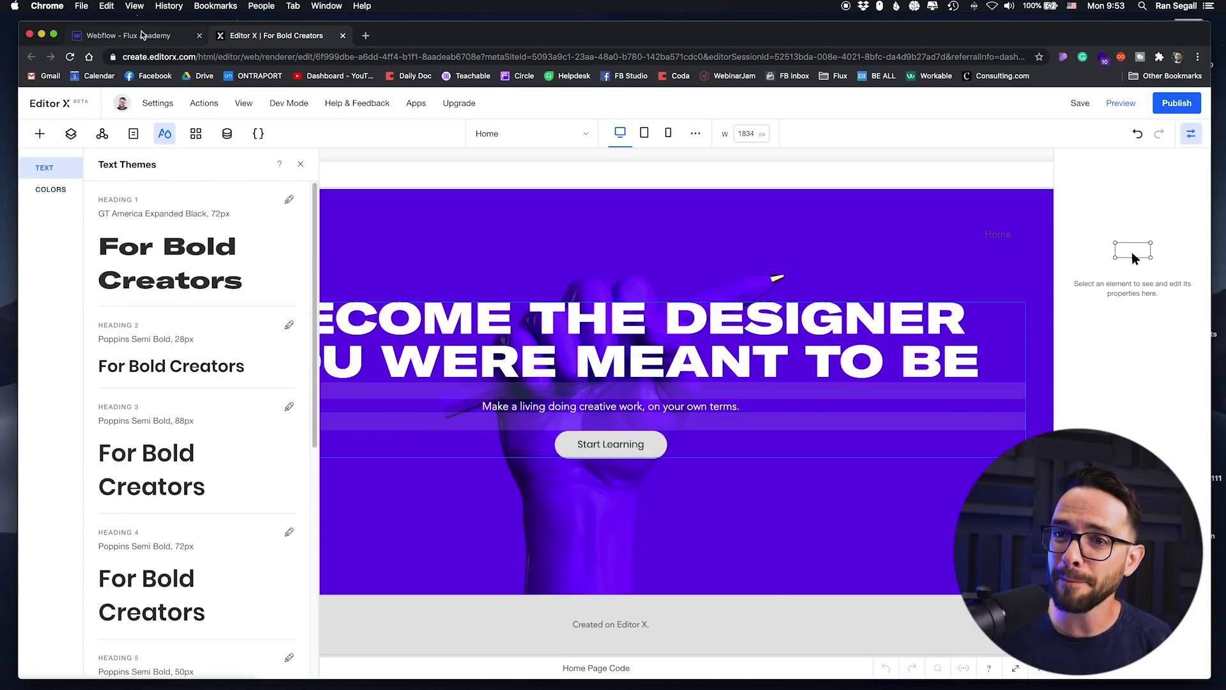
Step: Switch to Webflow, collapse the Courses and Webclass page folders, and open the draft Style Guide page to review its typography
click(141, 36)
click(28, 166)
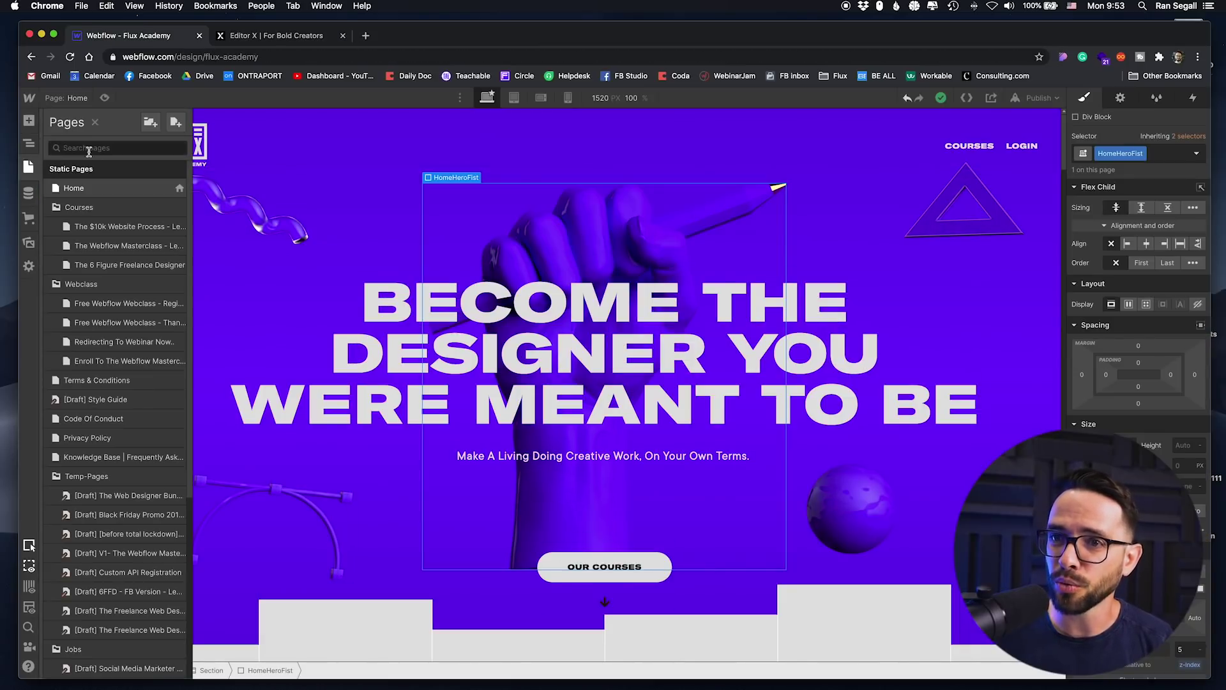
click(77, 209)
click(77, 210)
click(76, 211)
click(78, 229)
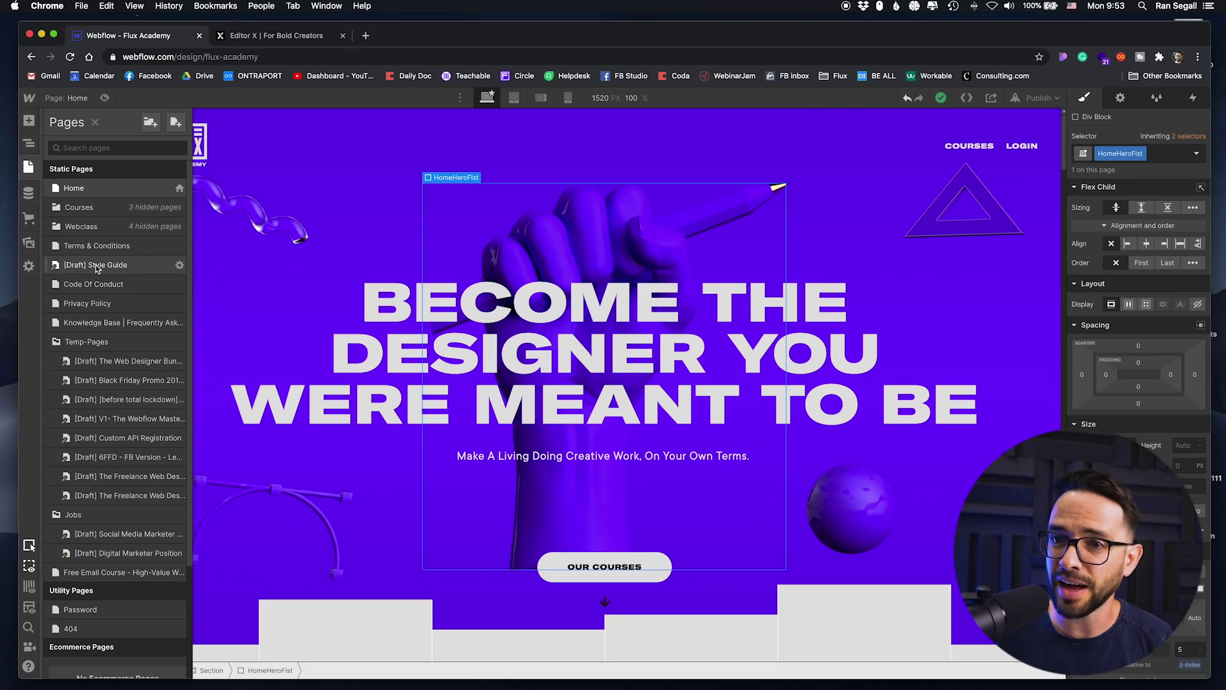
click(122, 265)
scroll(365, 285, down, 15)
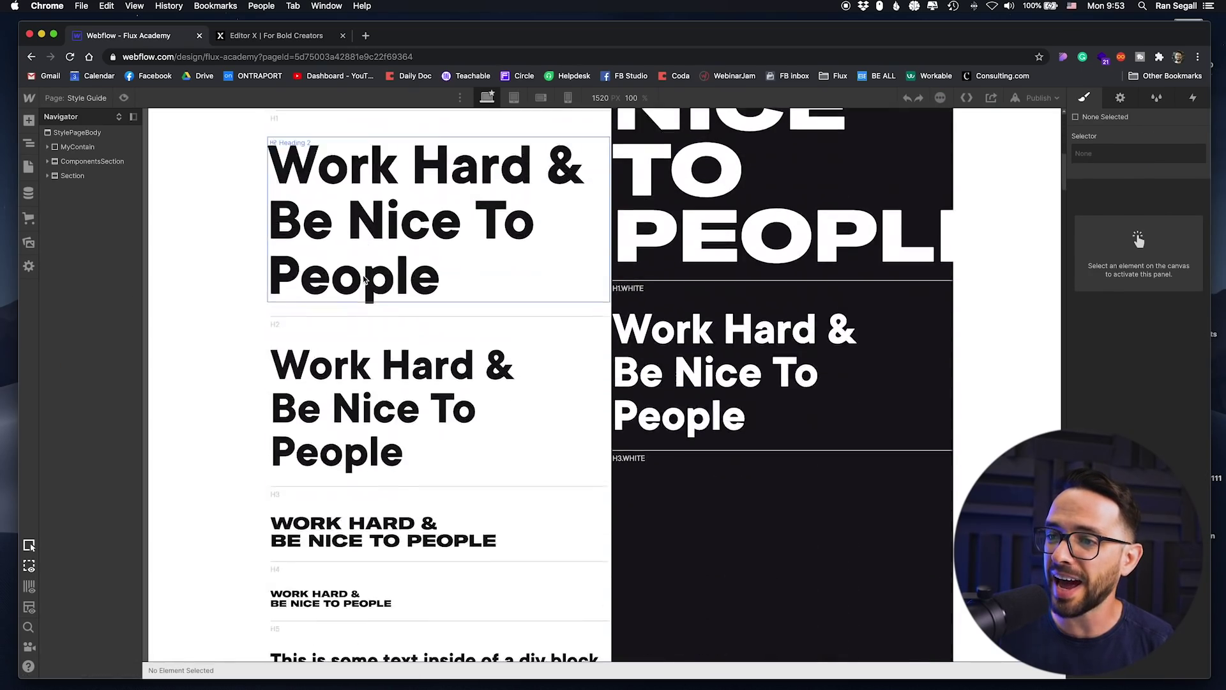
scroll(365, 285, down, 20)
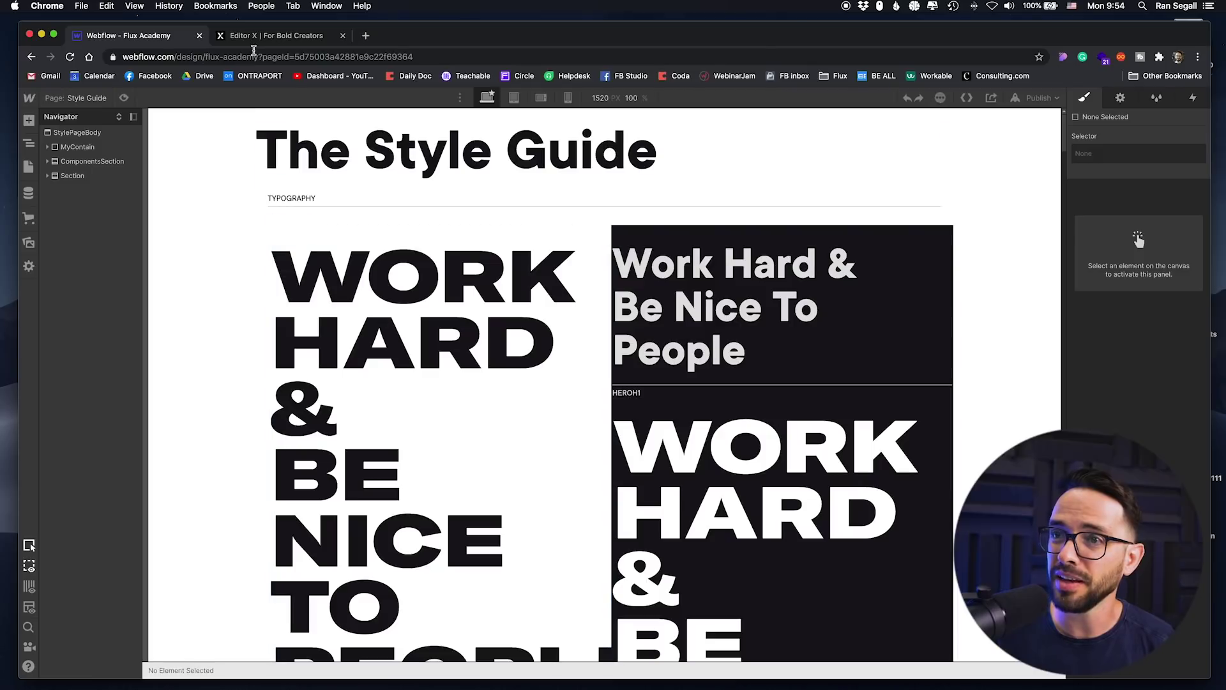
Step: Switch to Editor X, review the heading styles in the text themes, and close the themes
click(259, 37)
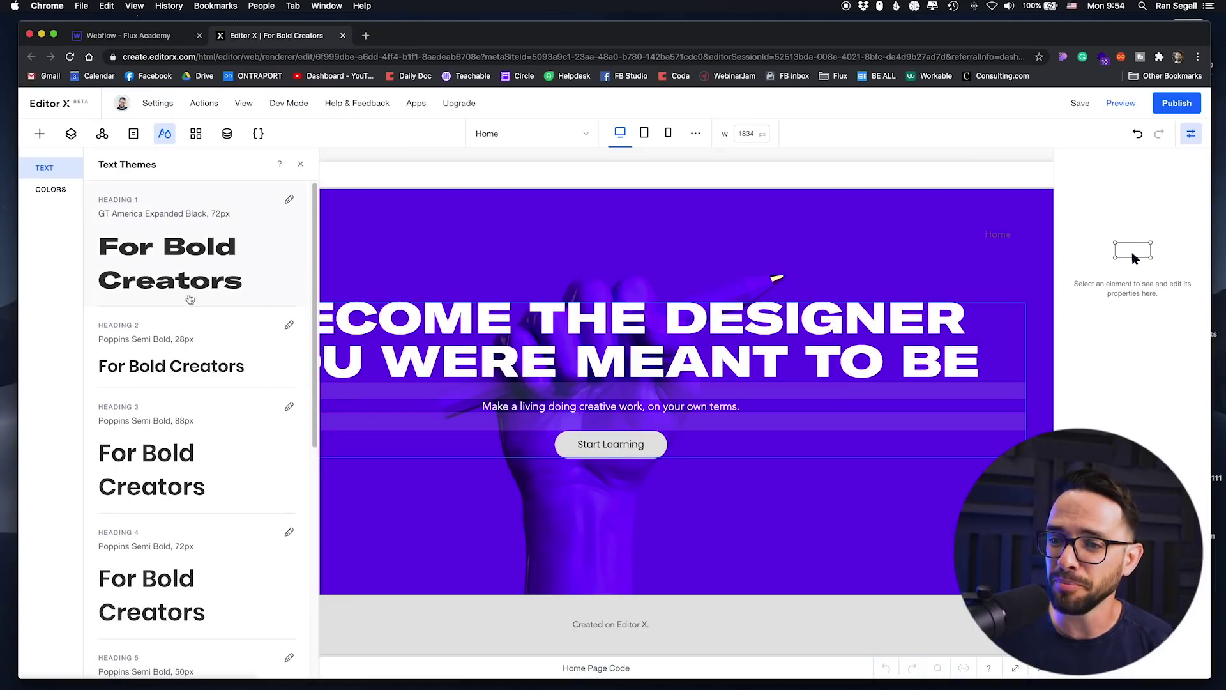
scroll(193, 386, down, 3)
scroll(173, 256, up, 3)
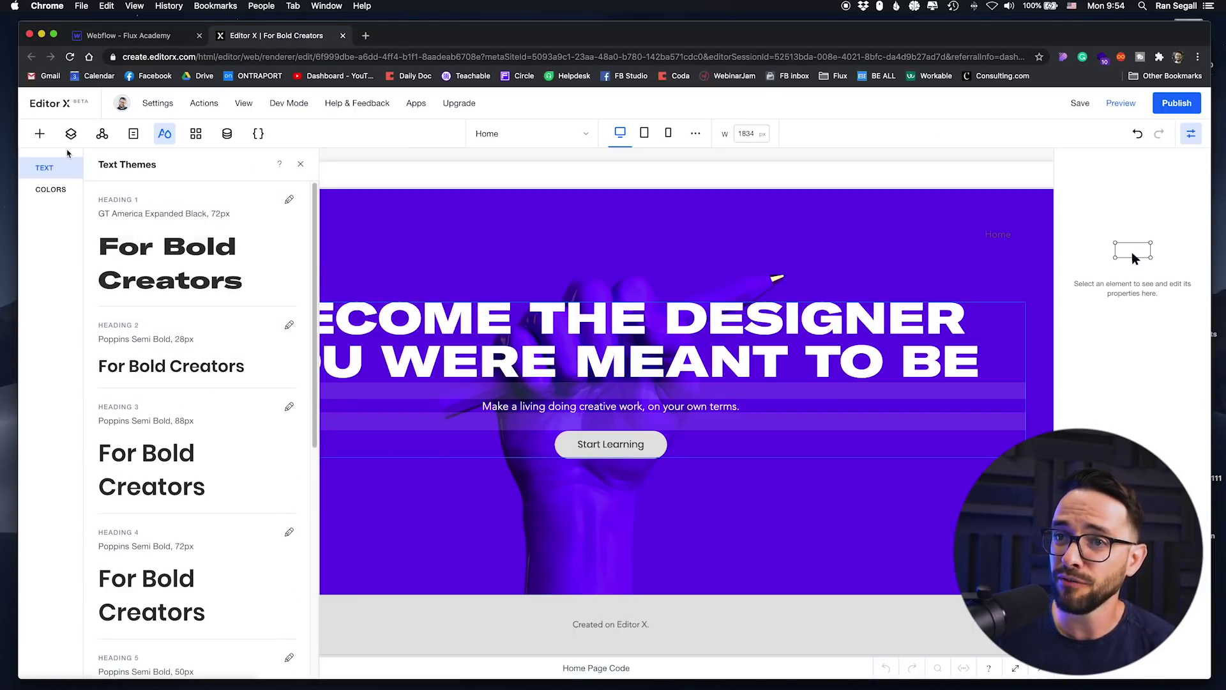
click(164, 135)
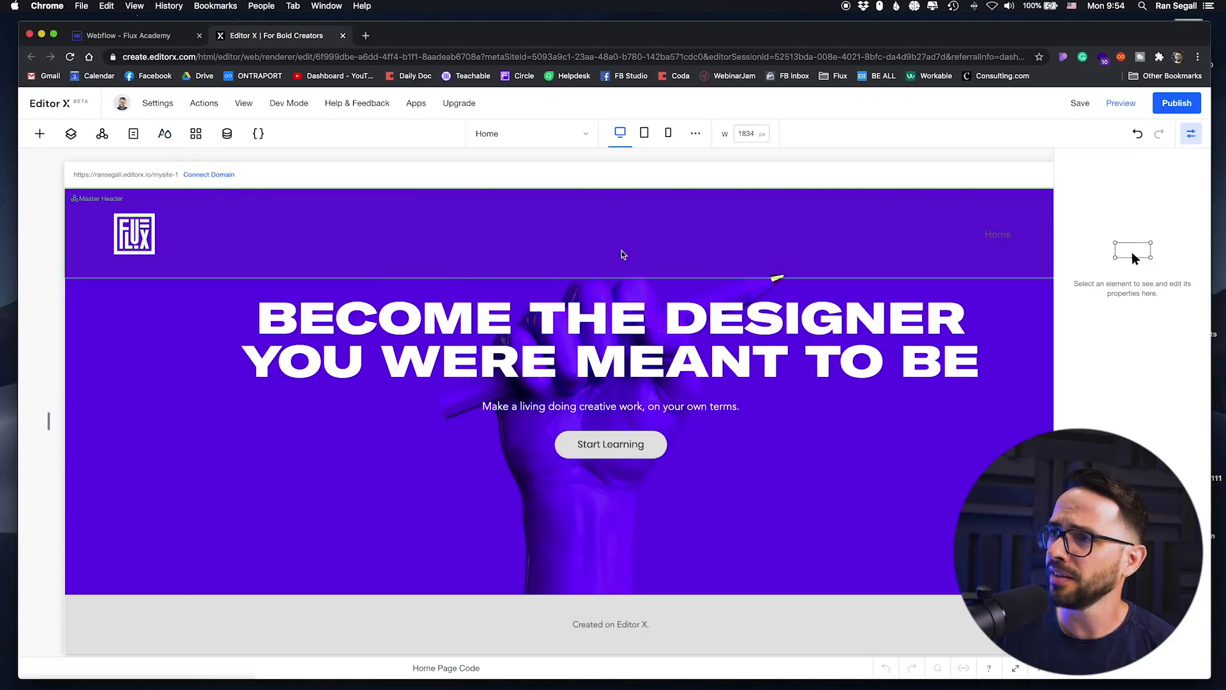
Step: Select the hero heading and view the quick-add elements available for the page
click(610, 344)
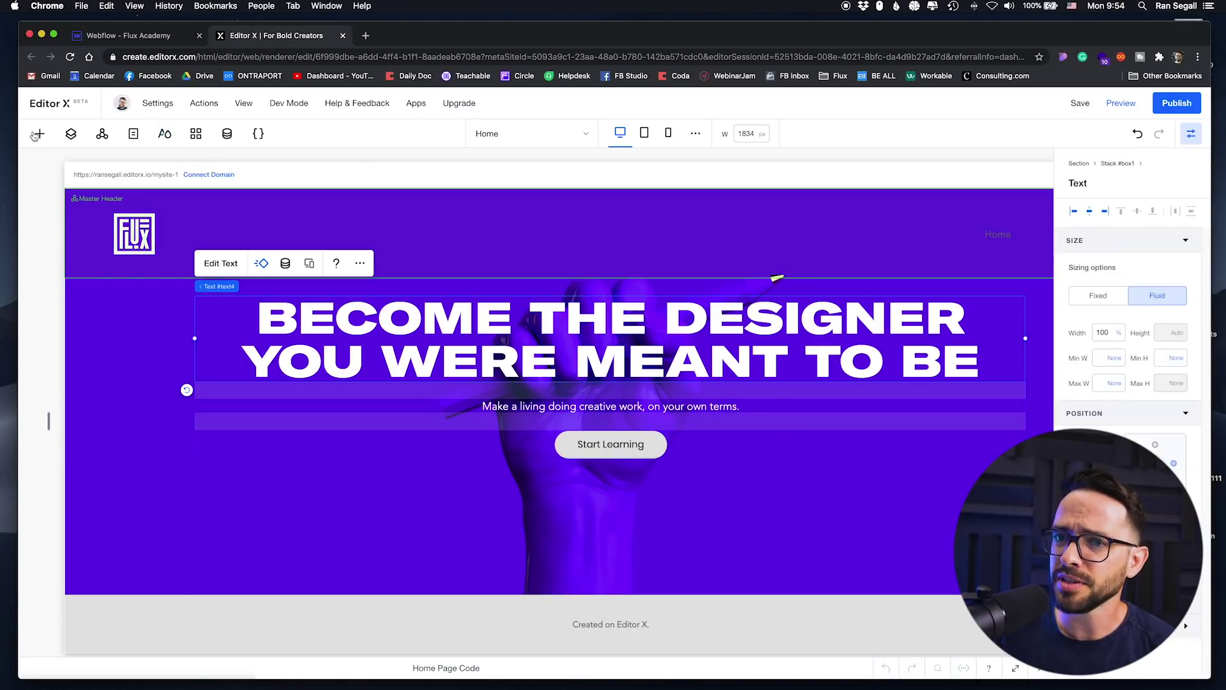
click(37, 134)
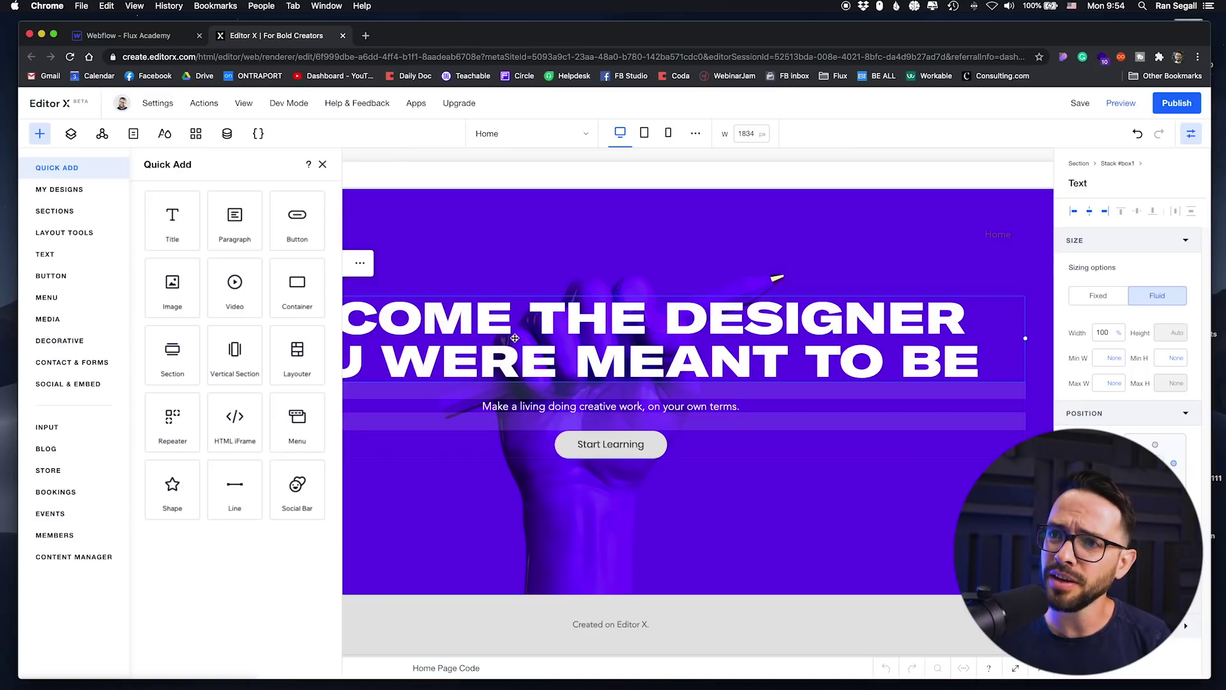
click(323, 165)
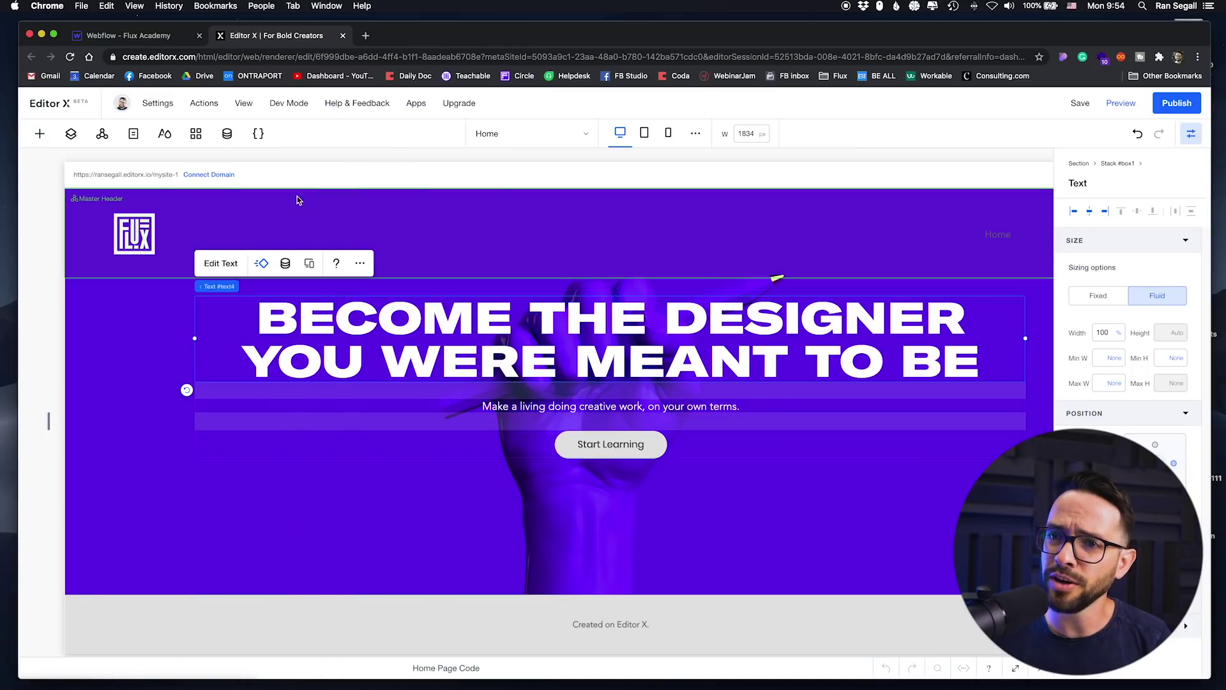
Step: Inspect the header logo's vector art design options, including the fill color picker, without changing its color
click(129, 249)
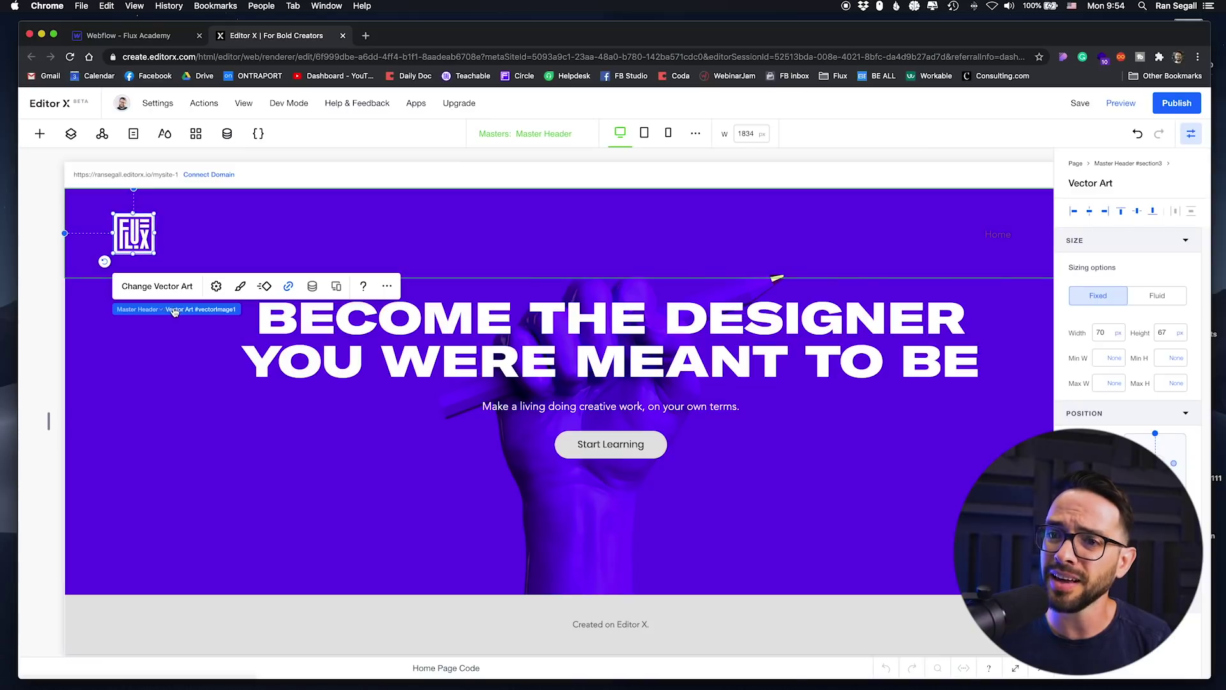
click(239, 287)
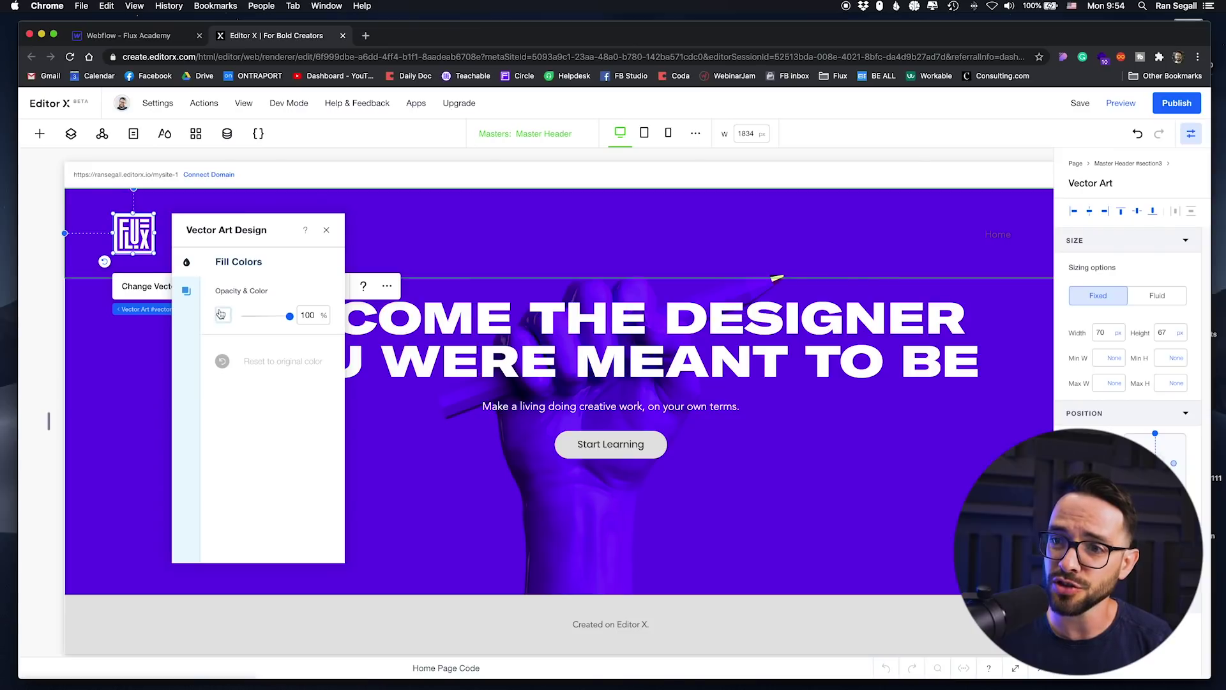
click(222, 315)
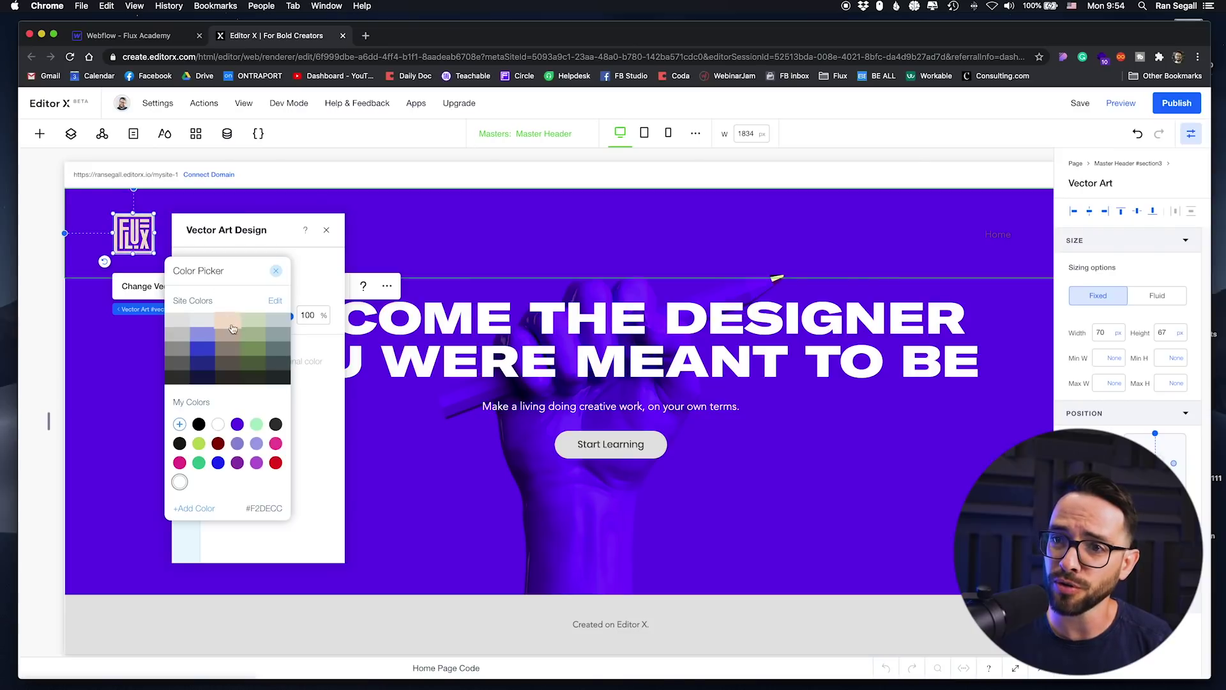
click(277, 272)
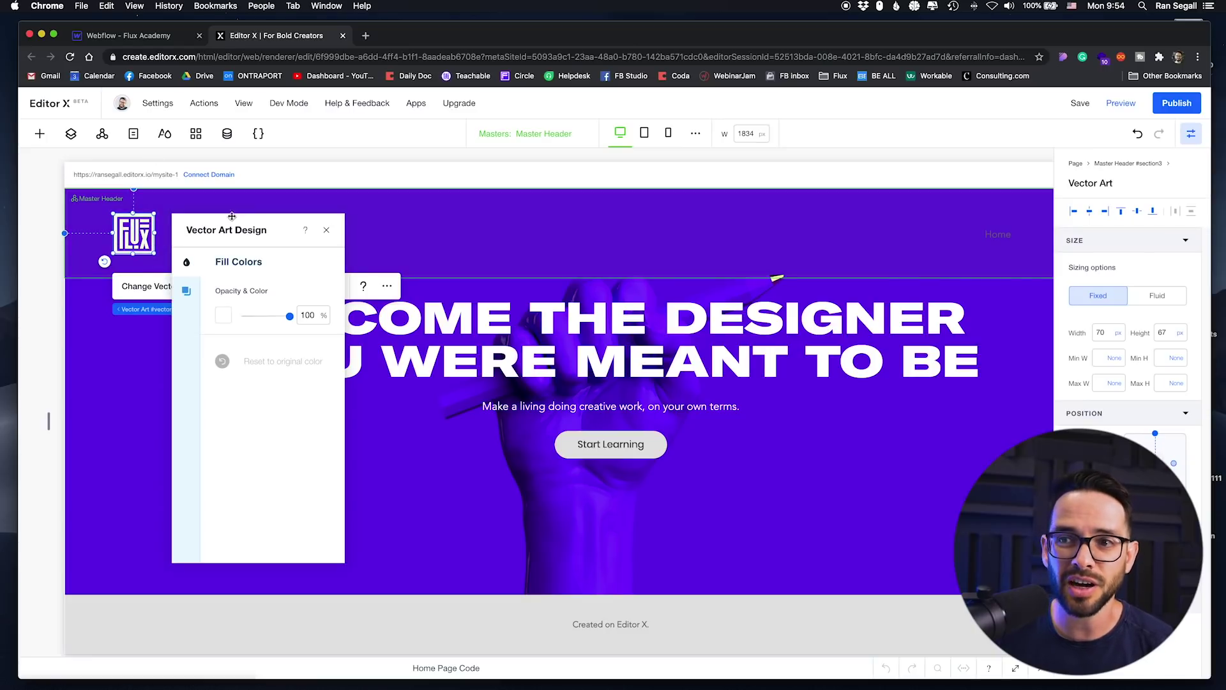
click(327, 231)
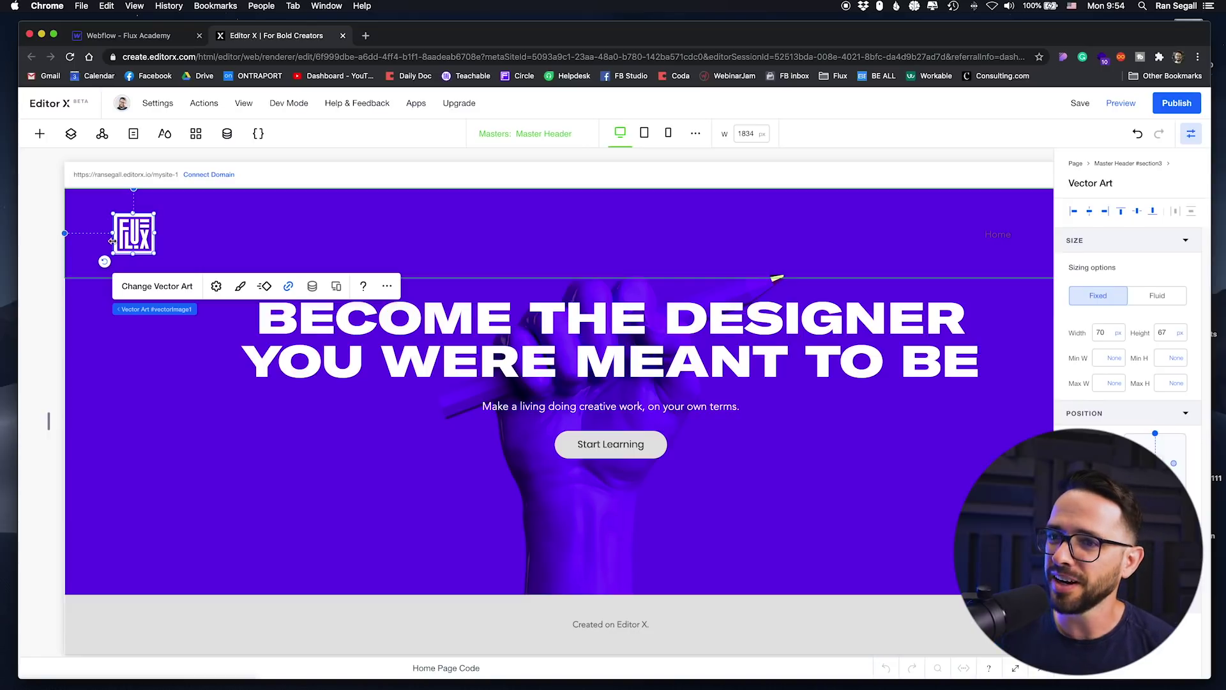
Step: Browse the addable elements, from My Designs to the Media collection with its VideoBox and Transparent Video options
click(309, 318)
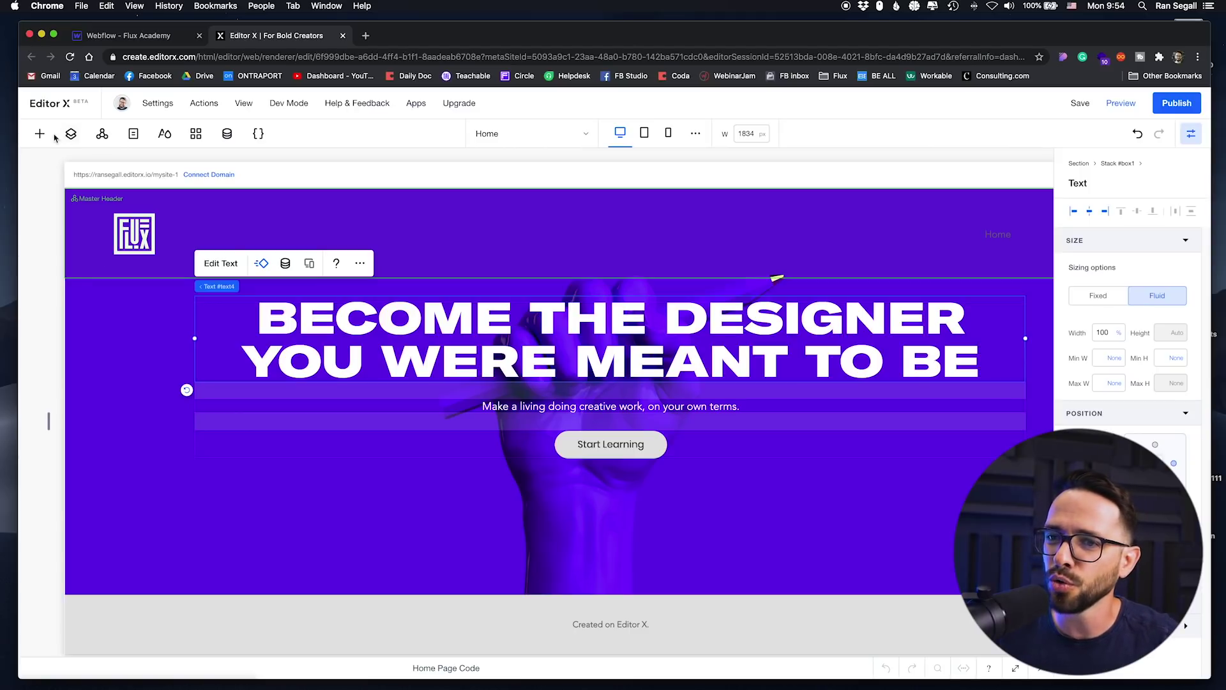
click(41, 133)
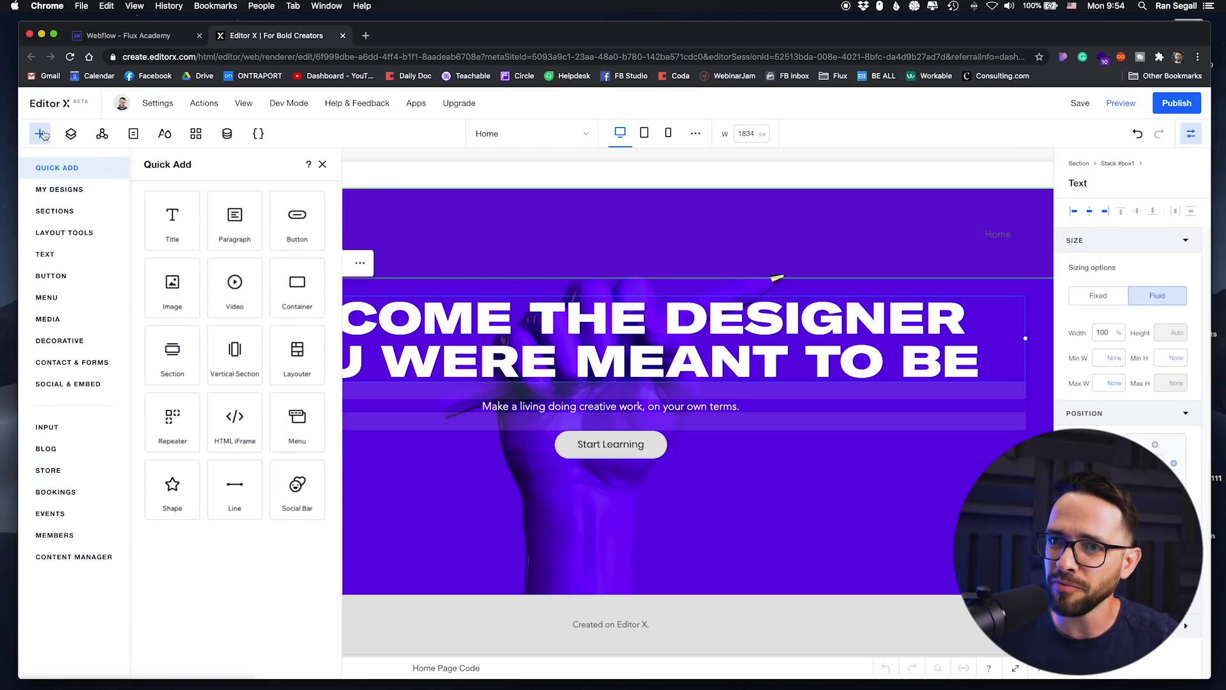
click(75, 190)
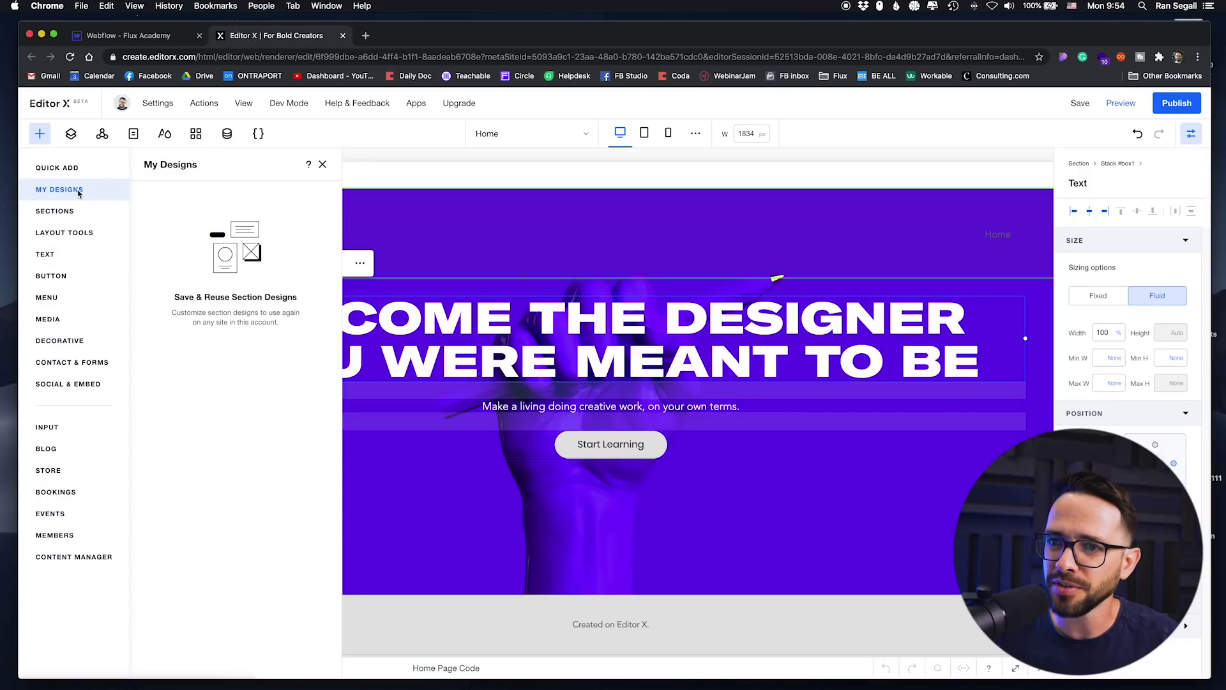
click(61, 319)
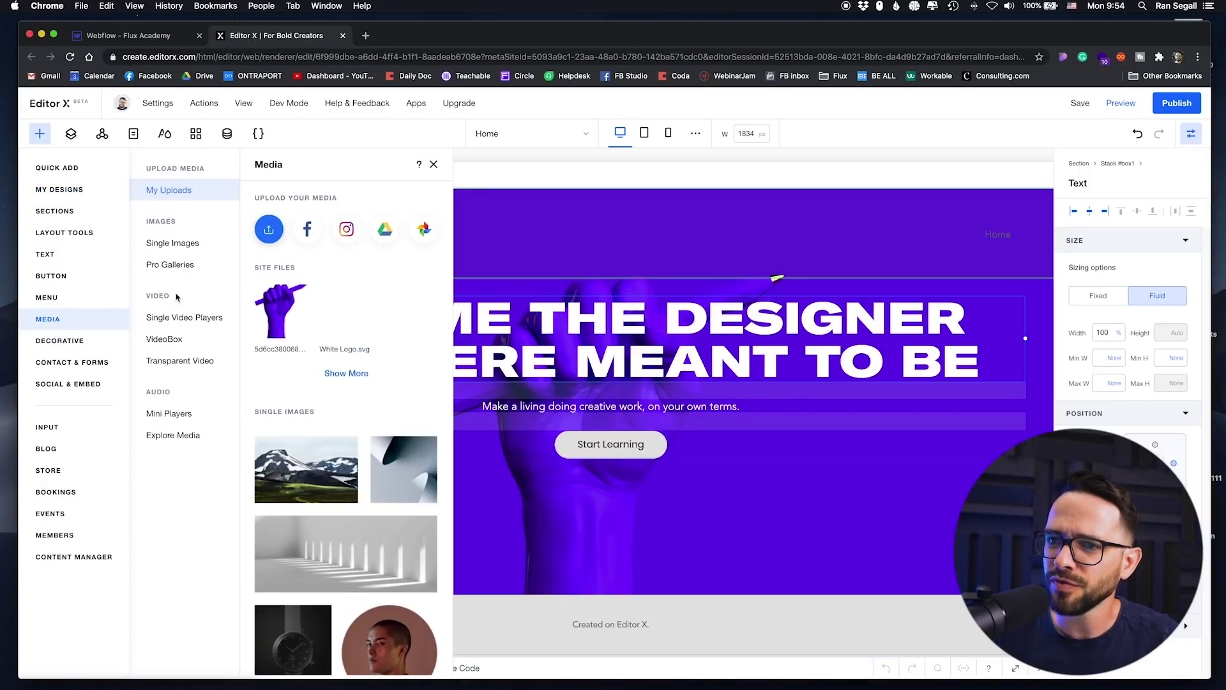
scroll(345, 371, down, 10)
scroll(345, 370, up, 15)
click(177, 340)
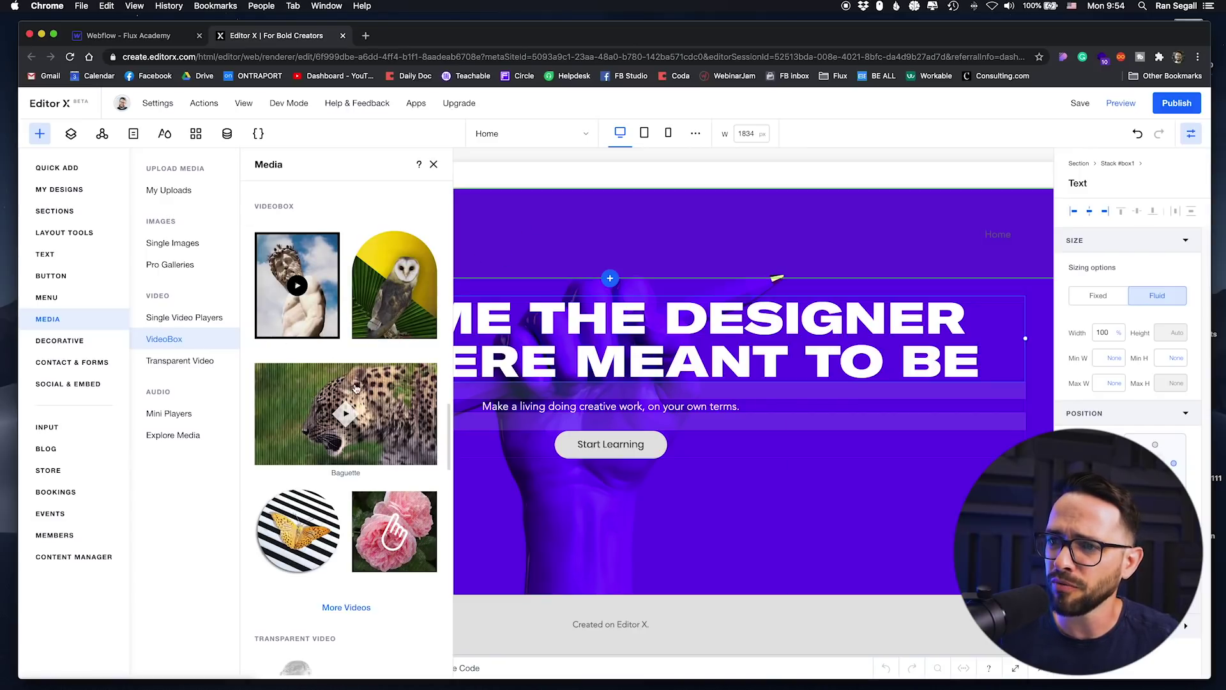
scroll(355, 388, down, 5)
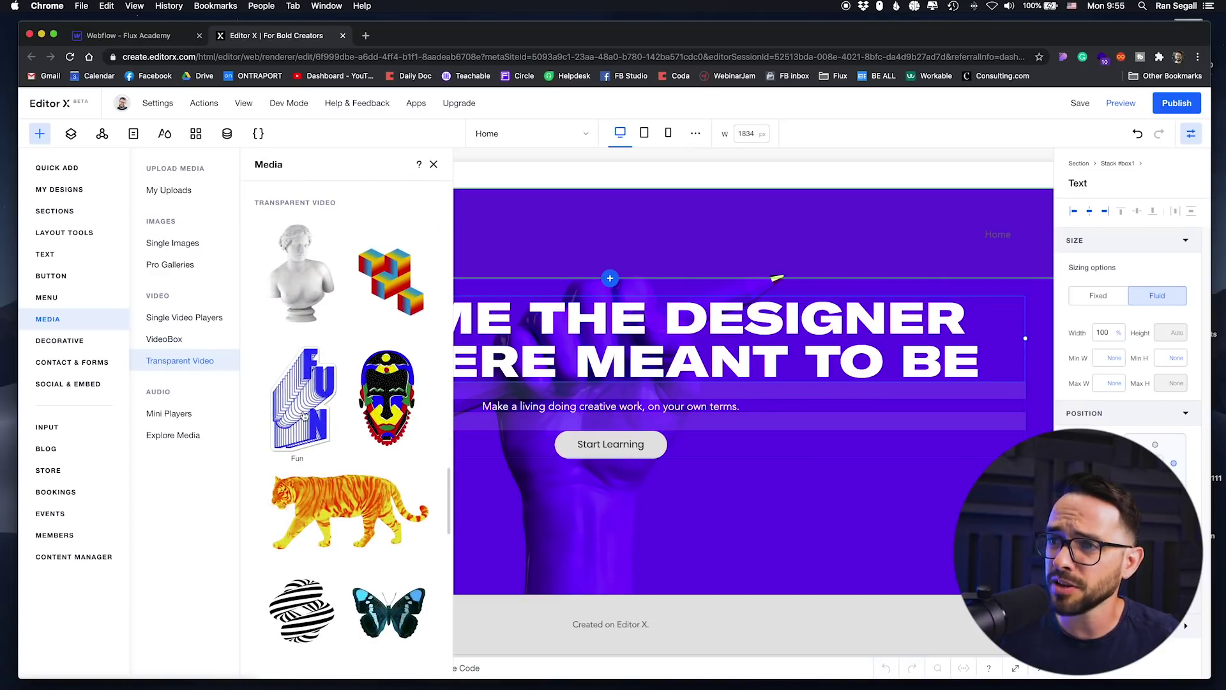
click(433, 165)
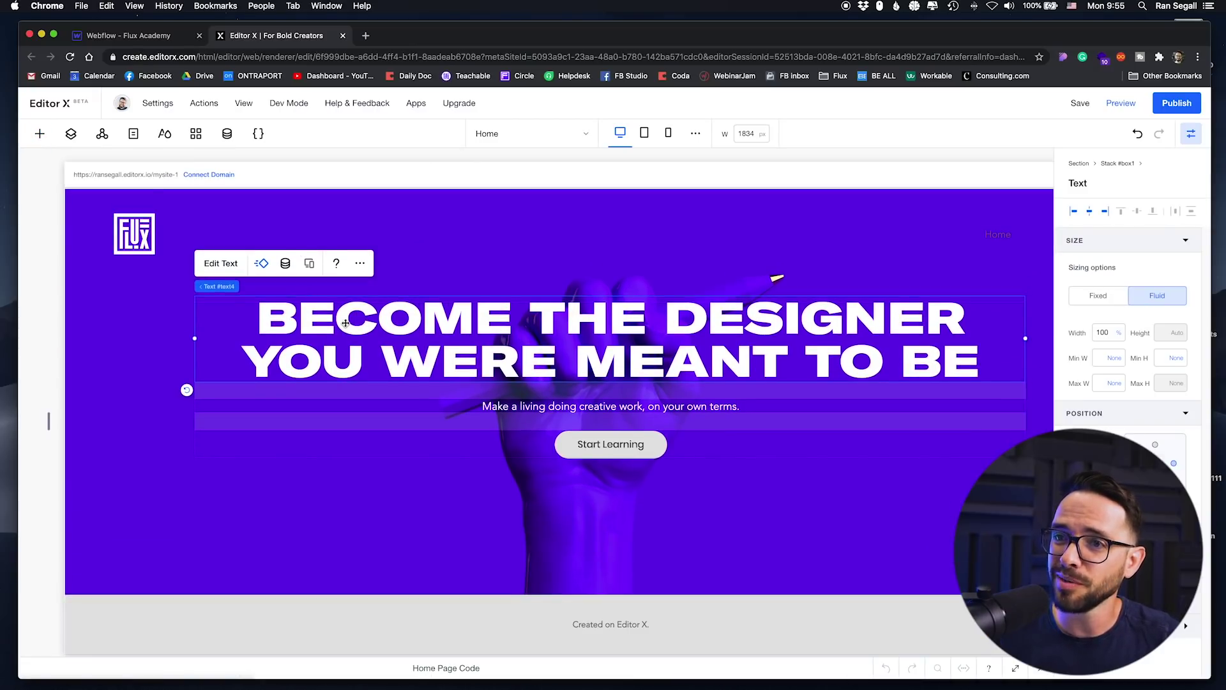
Step: Inspect the properties of the Start Learning button and the hero heading
scroll(160, 281, up, 3)
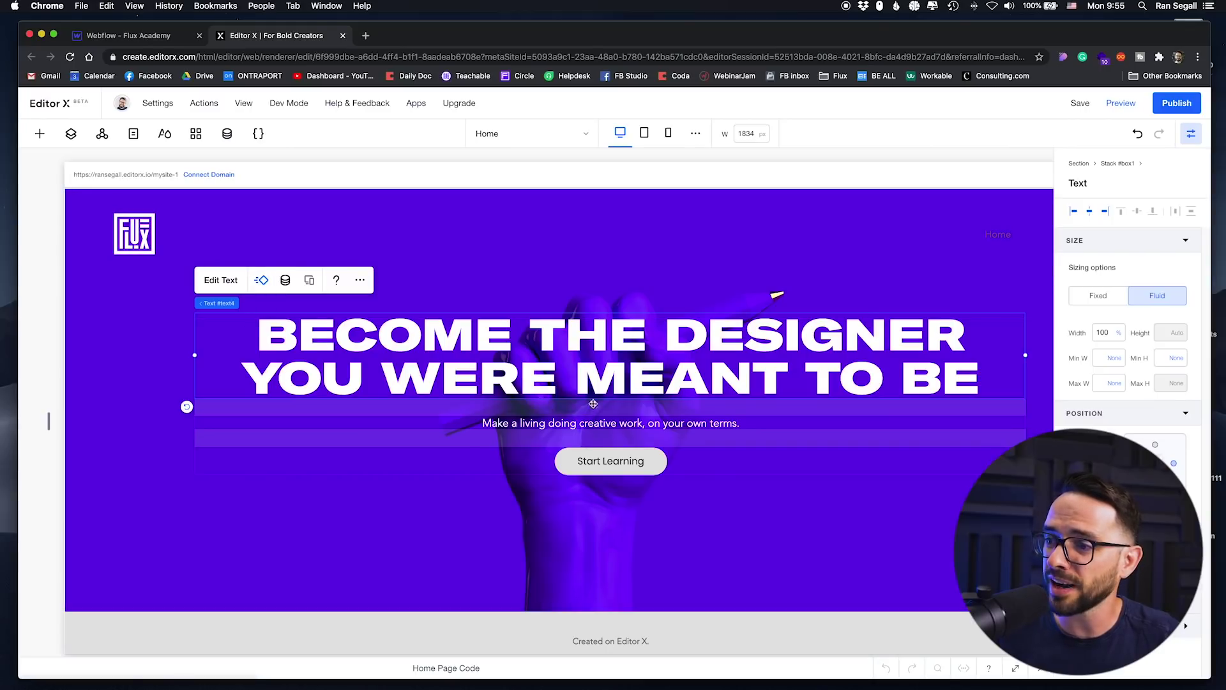
click(625, 461)
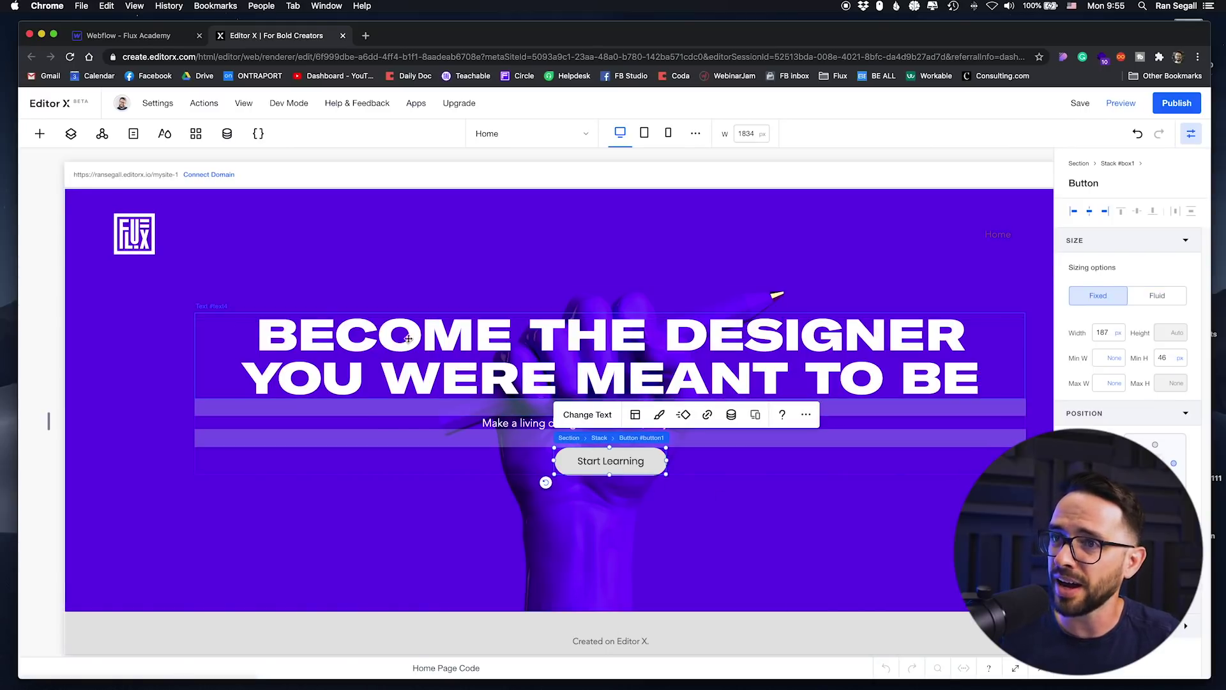
click(412, 345)
Step: Switch to Webflow, expand the Courses folder, open the Home page and inspect the selector of the hero title's word "YOU"
click(126, 37)
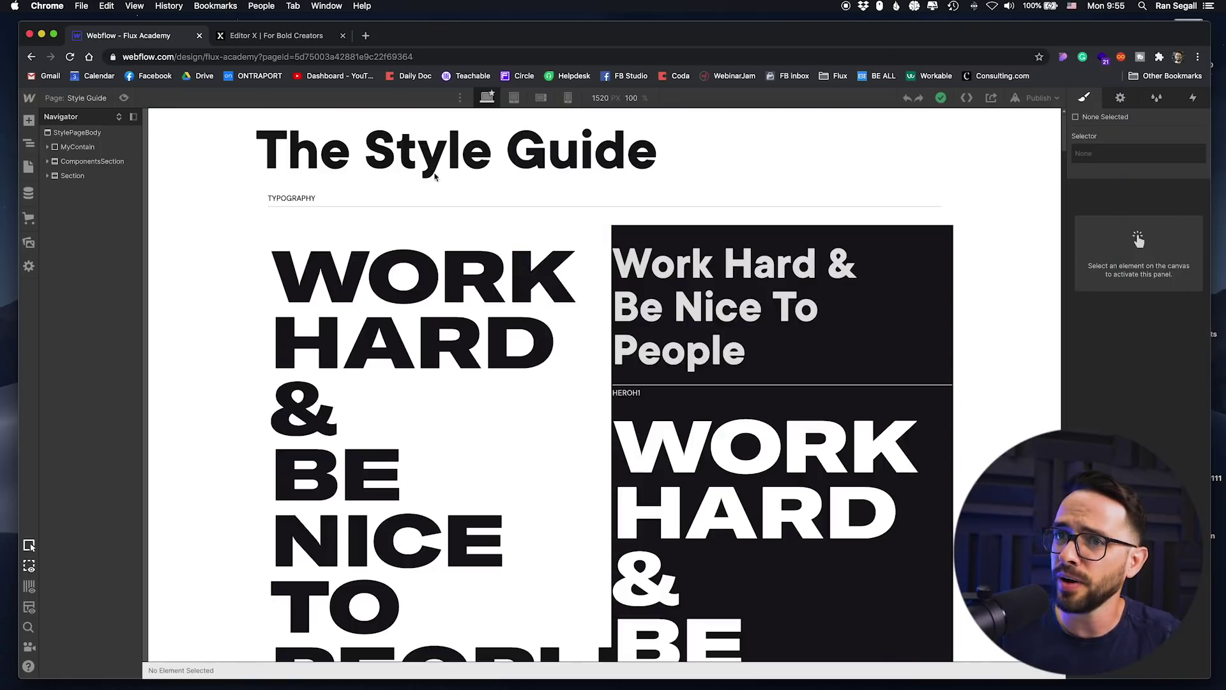
click(28, 167)
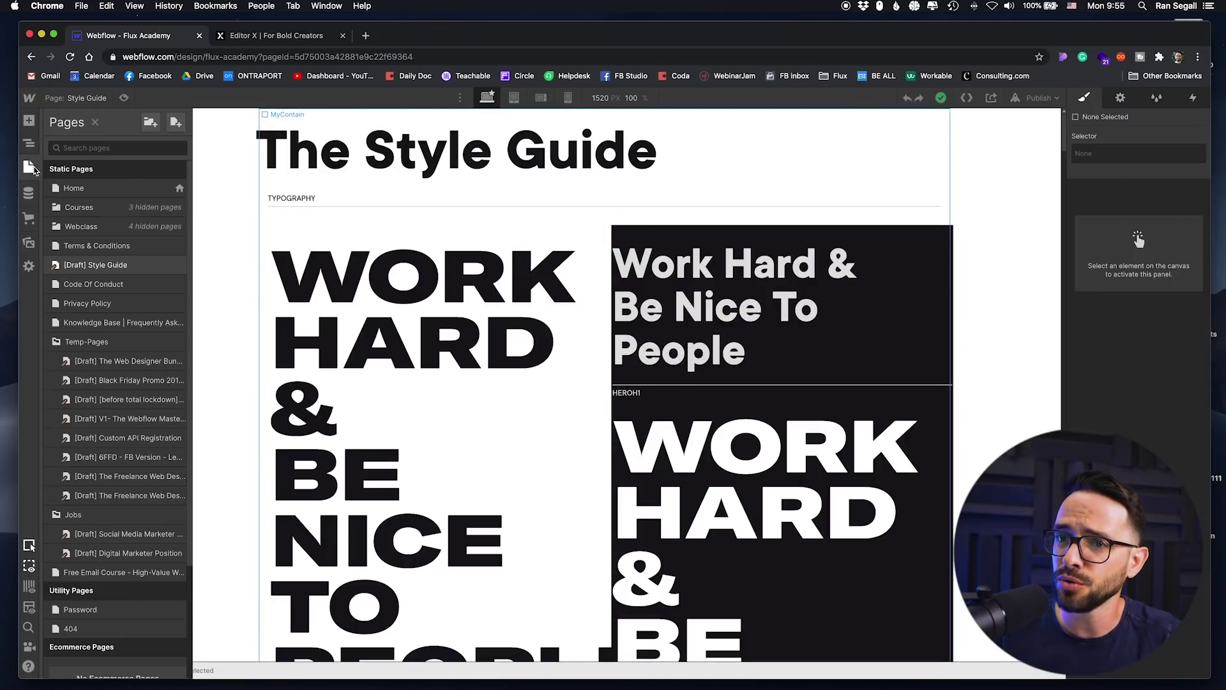
click(78, 207)
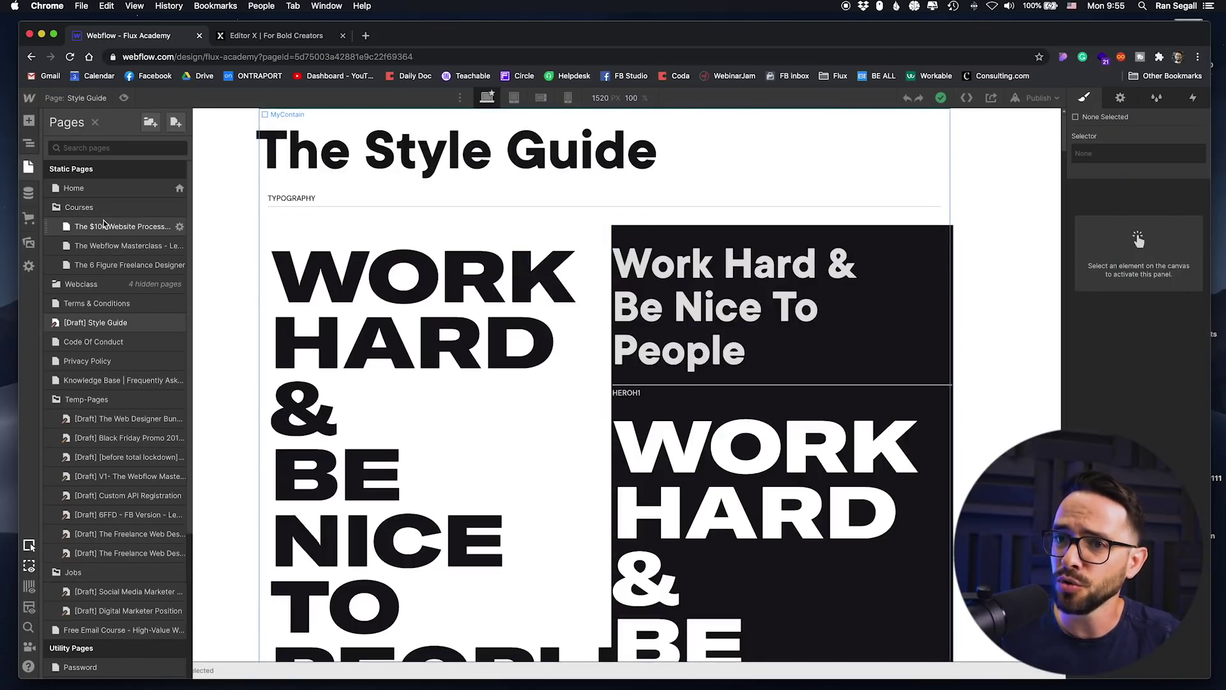
click(74, 188)
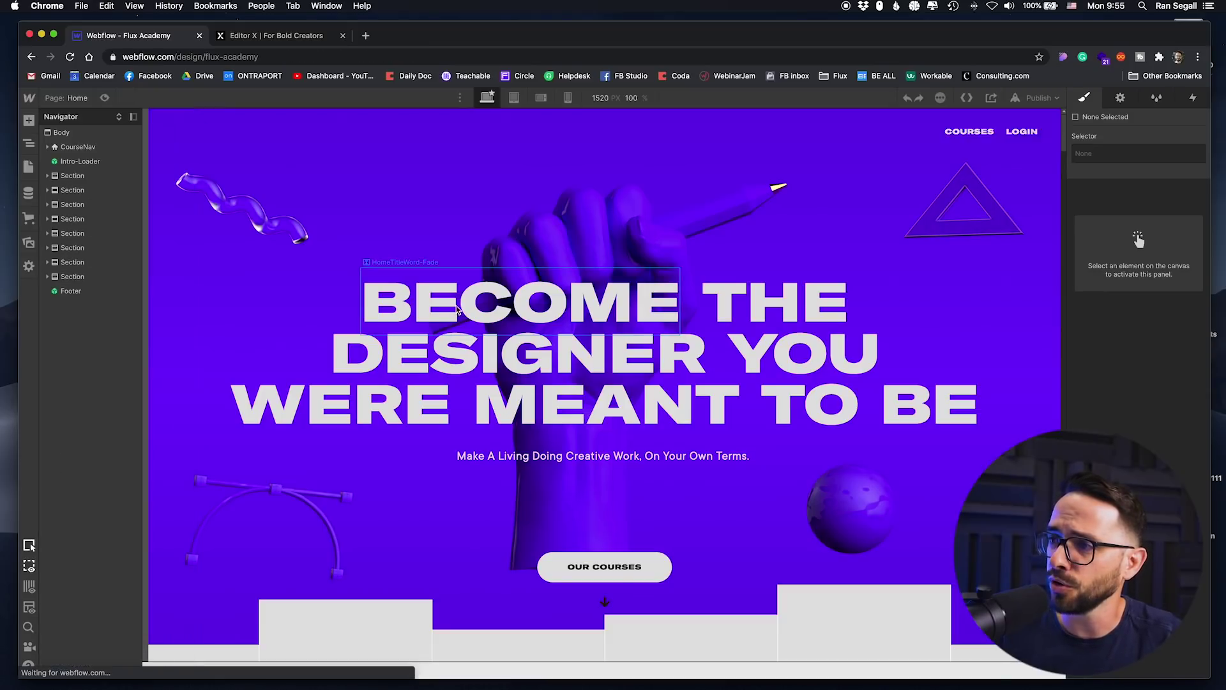
click(831, 353)
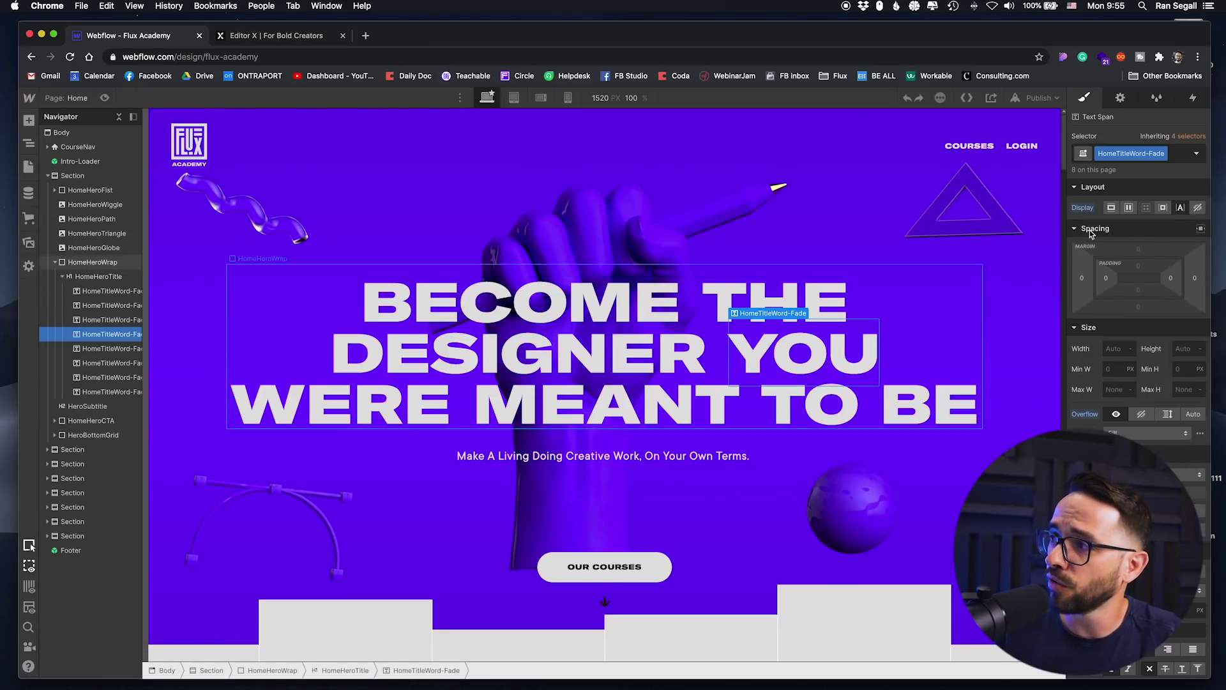
click(1197, 154)
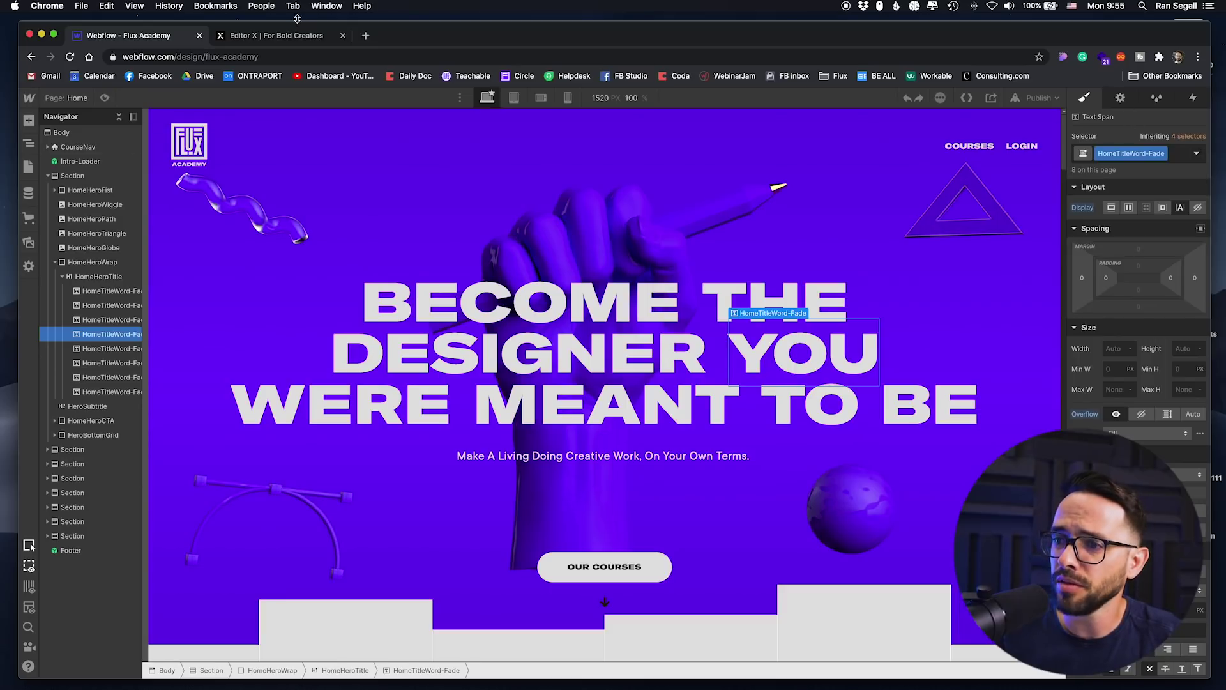
Step: Switch to Editor X and examine the Start Learning button's extra actions, text and link settings, and design options
click(291, 36)
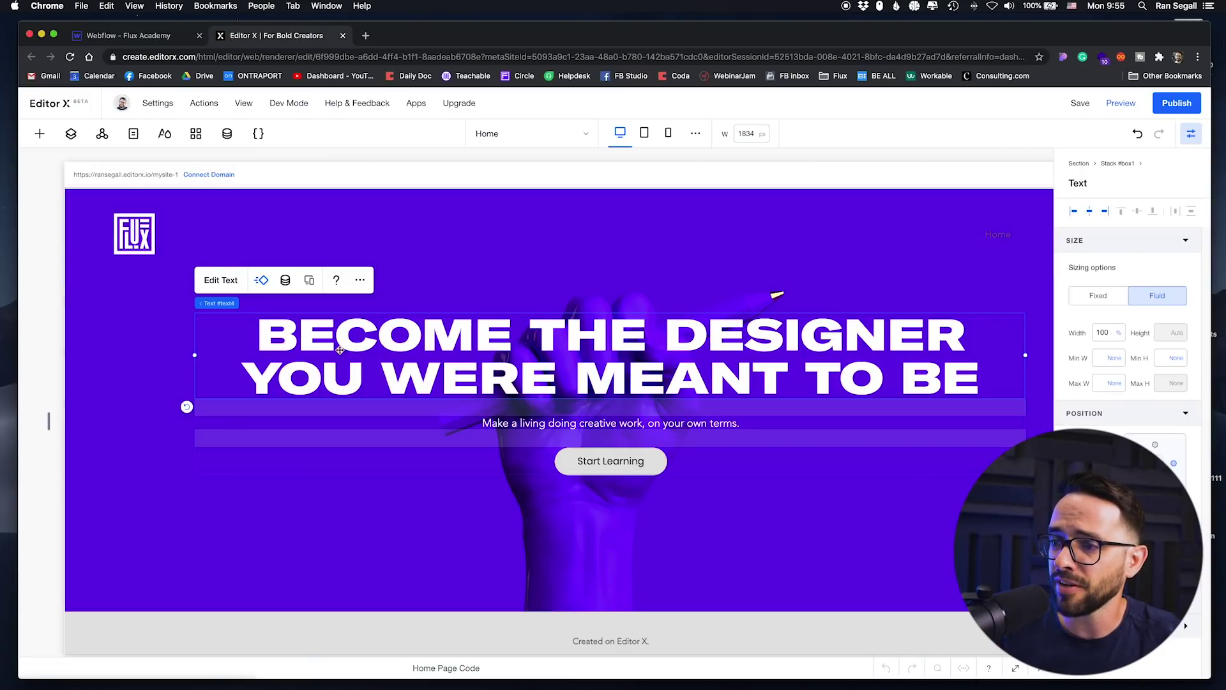
click(581, 467)
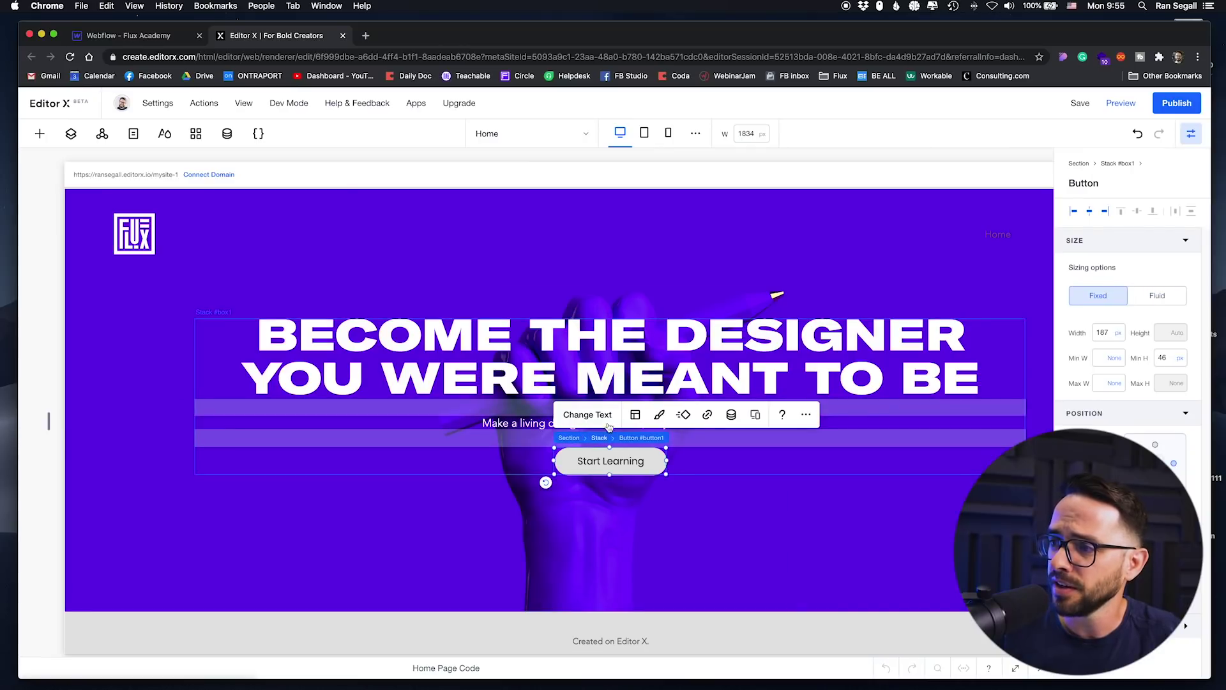
click(807, 416)
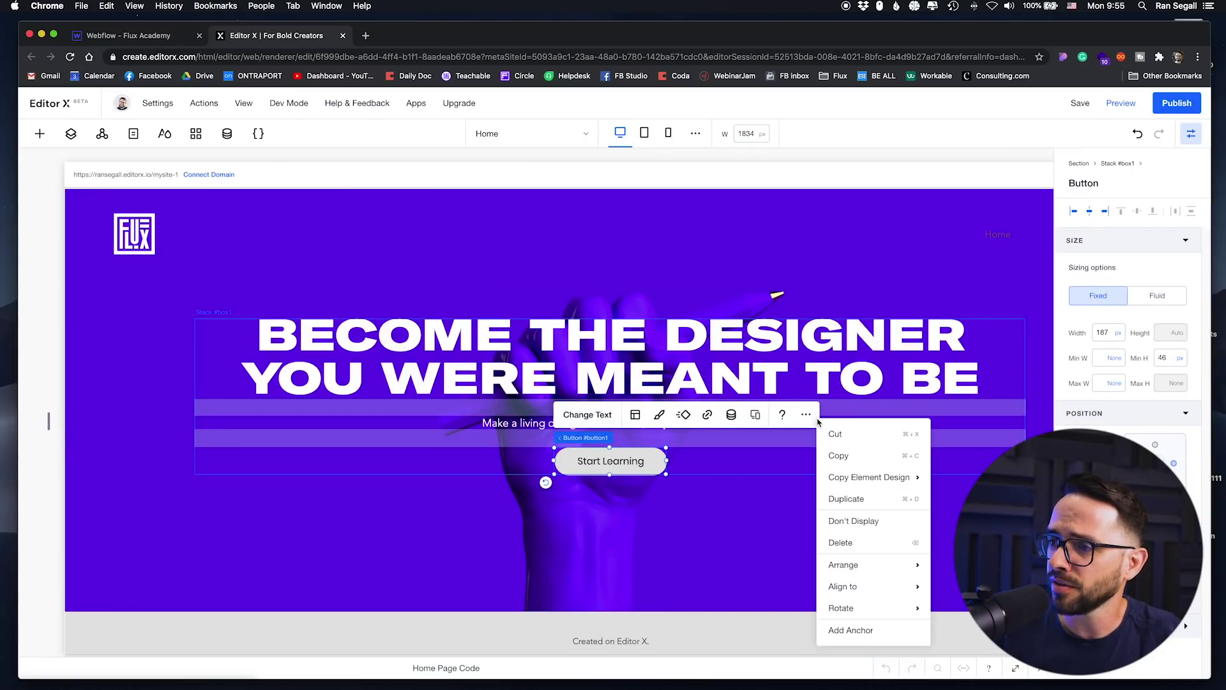
click(589, 417)
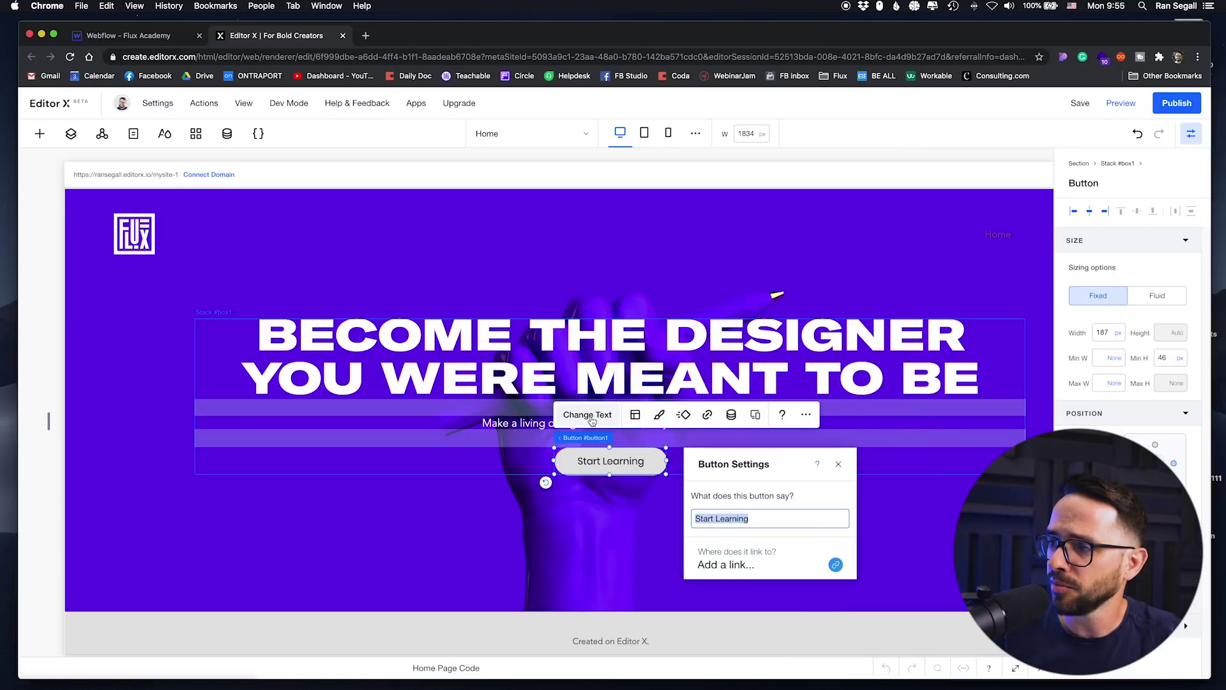
click(839, 466)
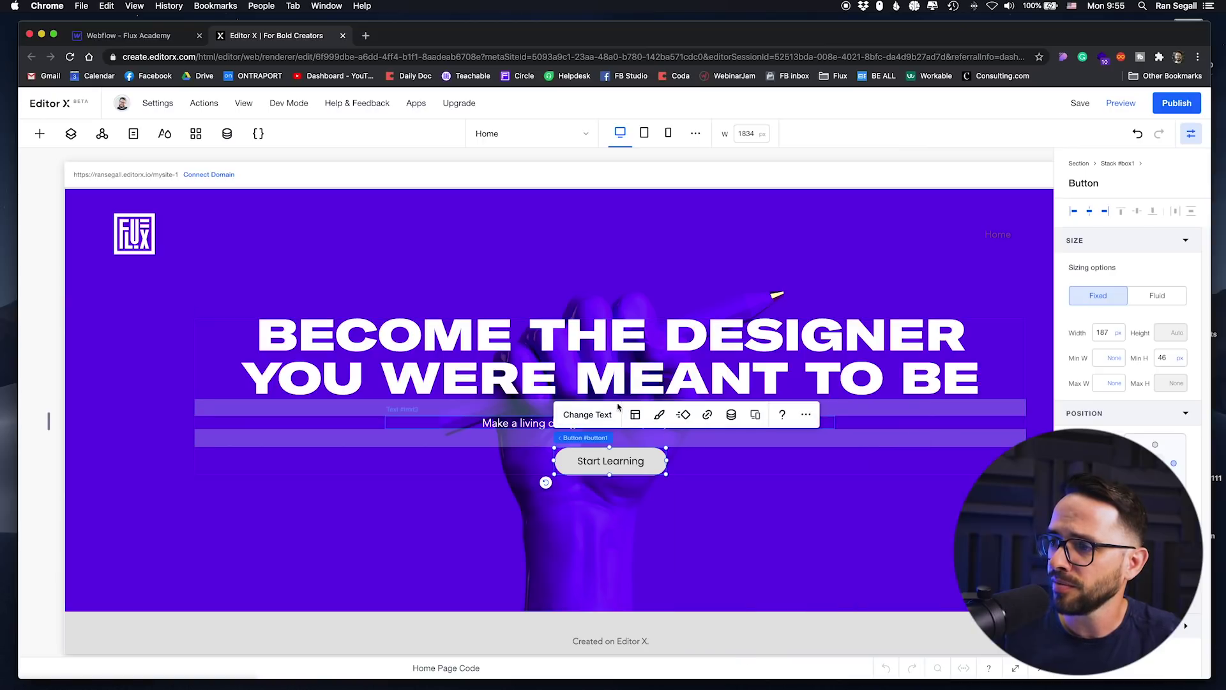
click(661, 415)
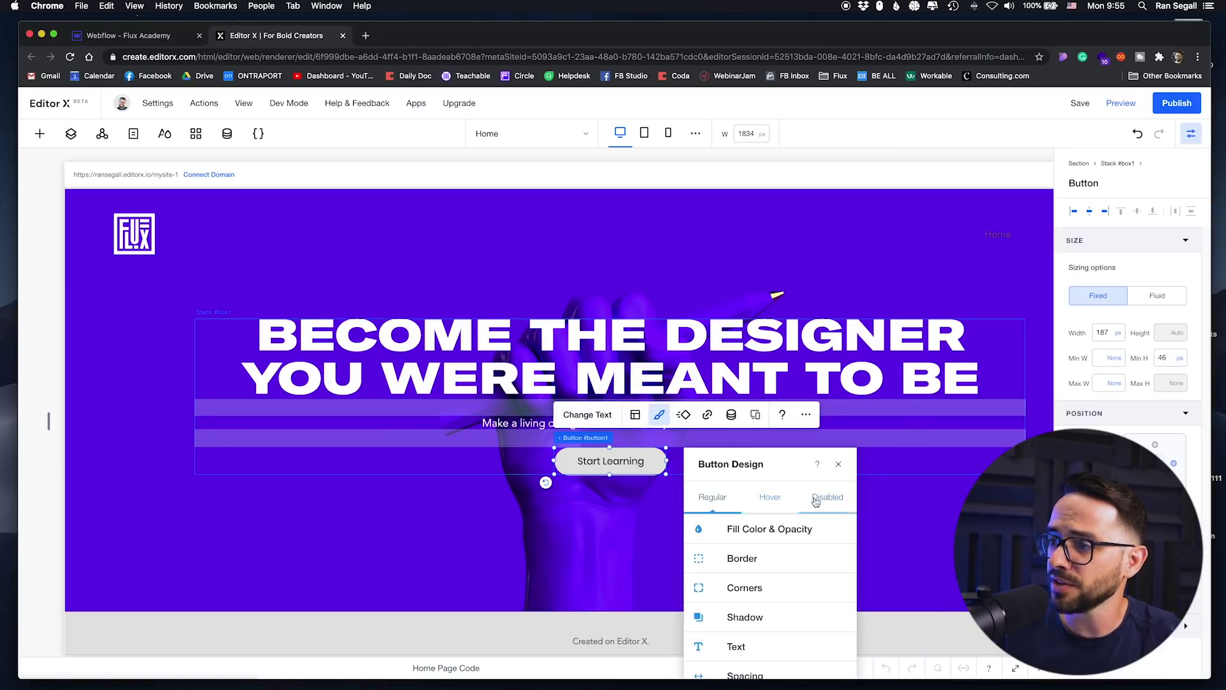
click(838, 465)
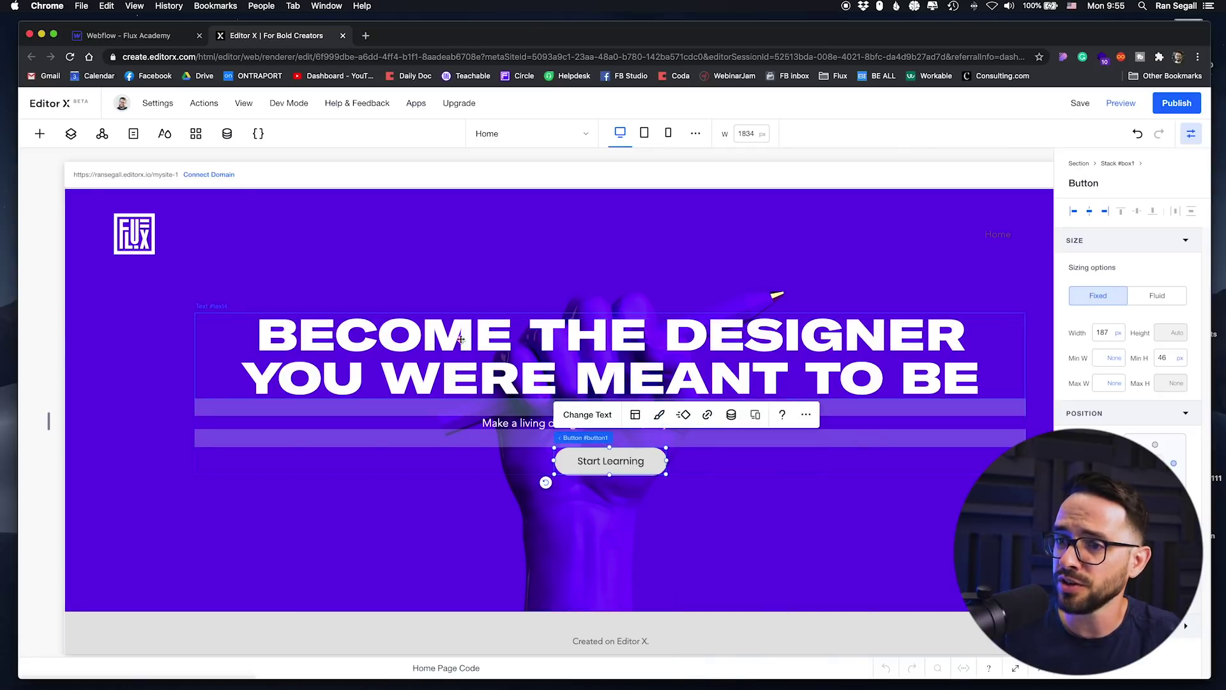
Step: Move the hero heading slightly left and down so it sits off-center in its stack
click(307, 327)
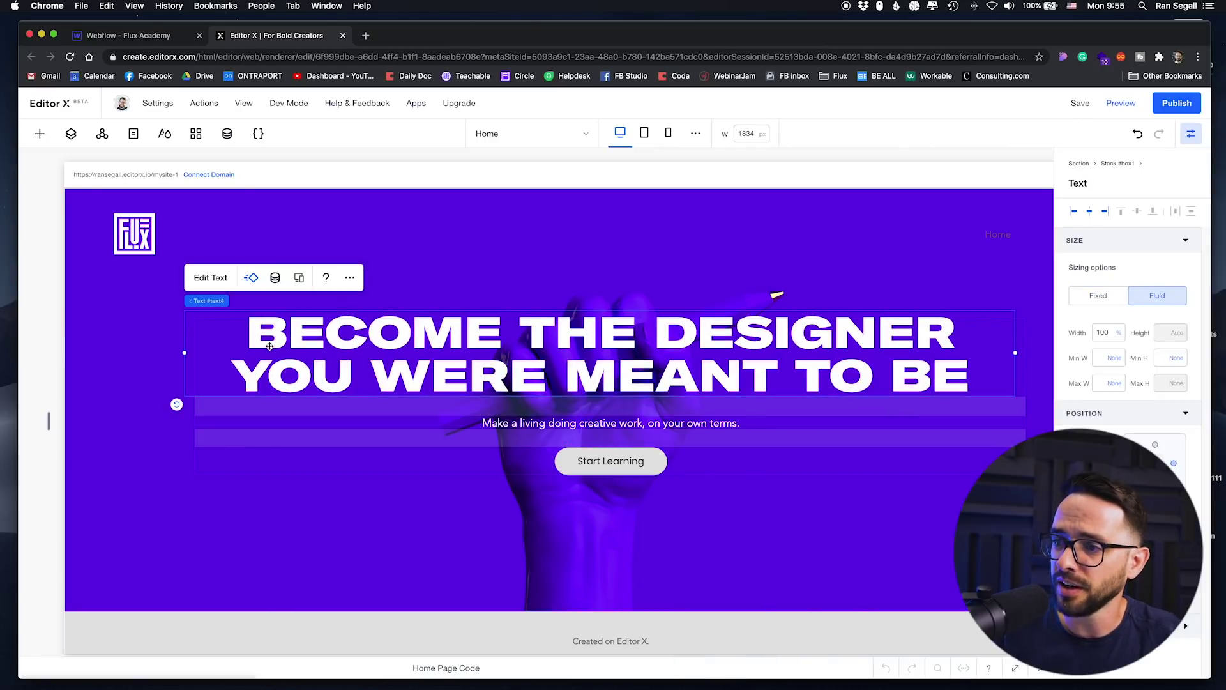
drag(443, 367, 401, 369)
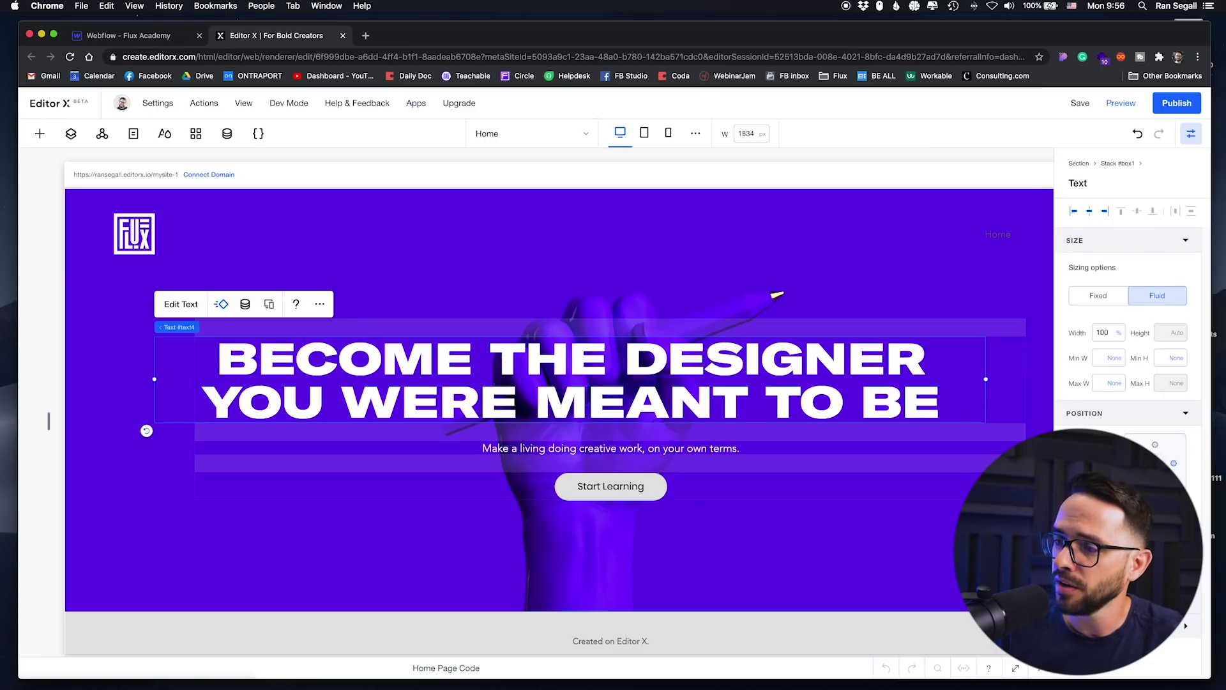
Step: Center the hero heading horizontally in its stack and place it slightly lower, just above the subtitle
drag(648, 382, 686, 381)
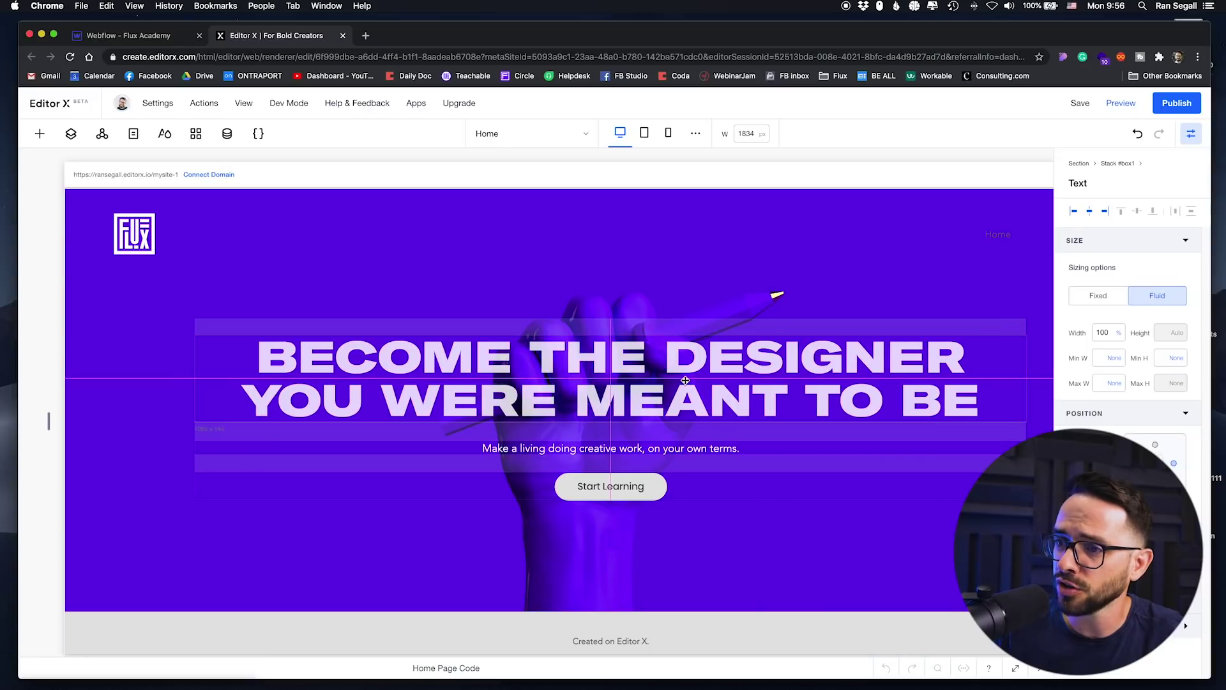
drag(606, 380, 608, 381)
drag(451, 385, 403, 371)
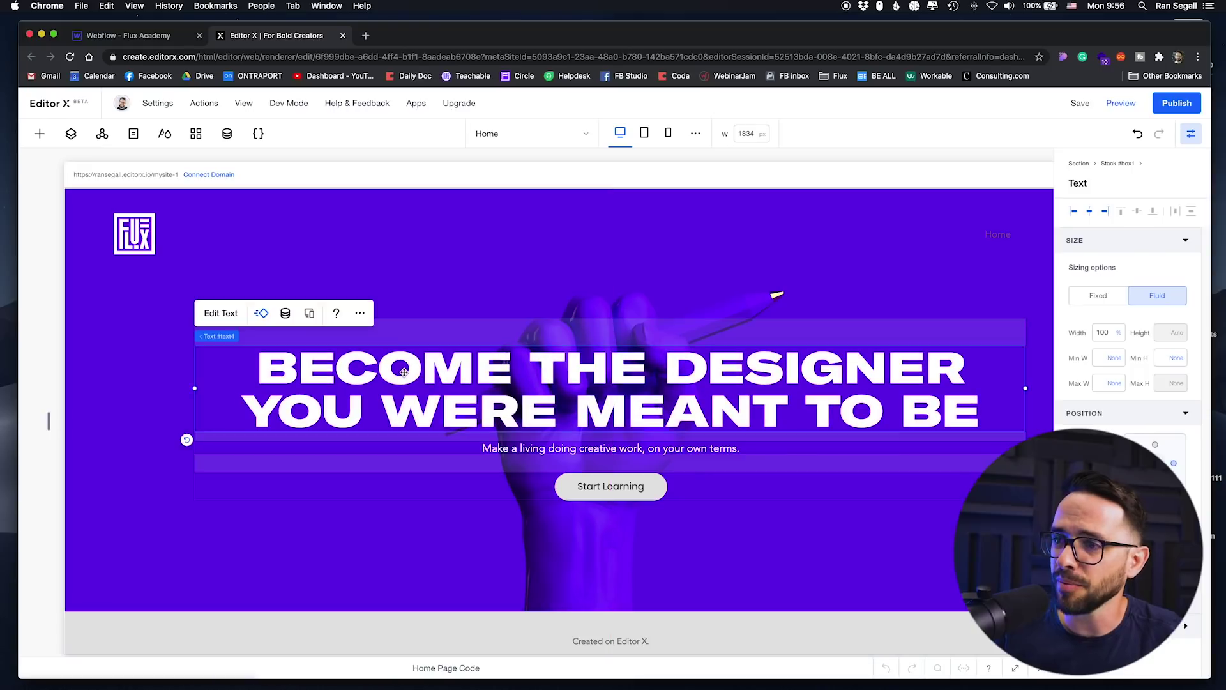
Step: Switch to Webflow, examine the hero title's selector states and the page's interactions, and preview the Home page
click(152, 37)
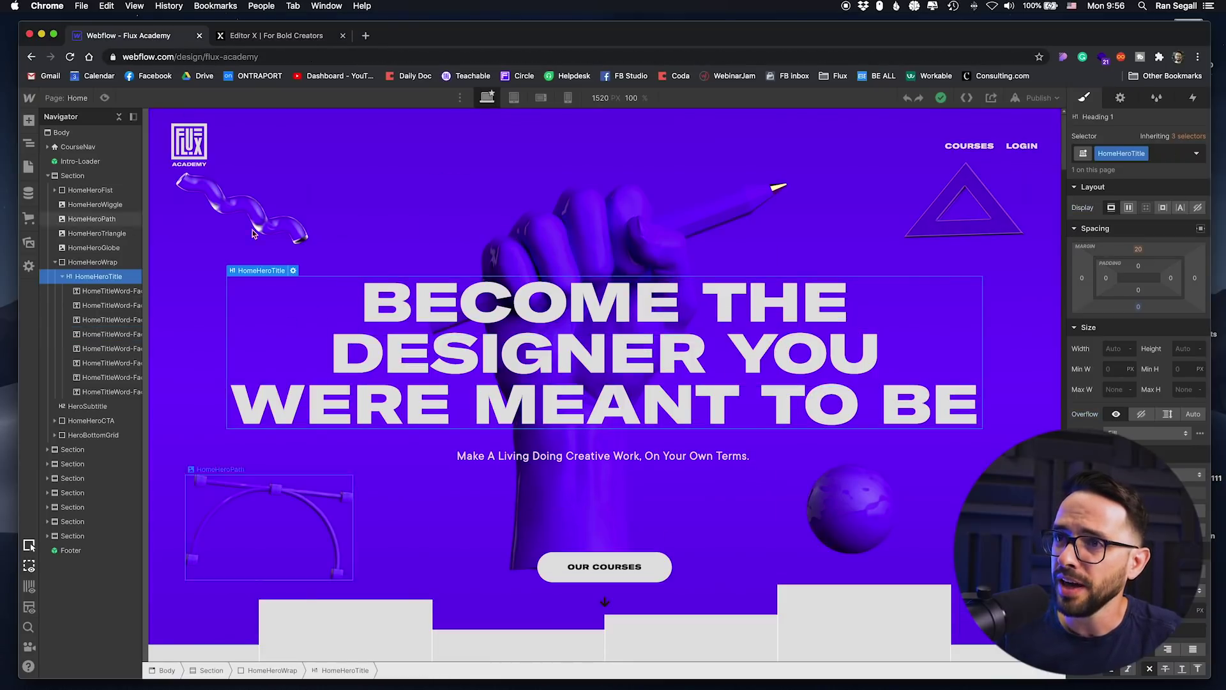
click(282, 36)
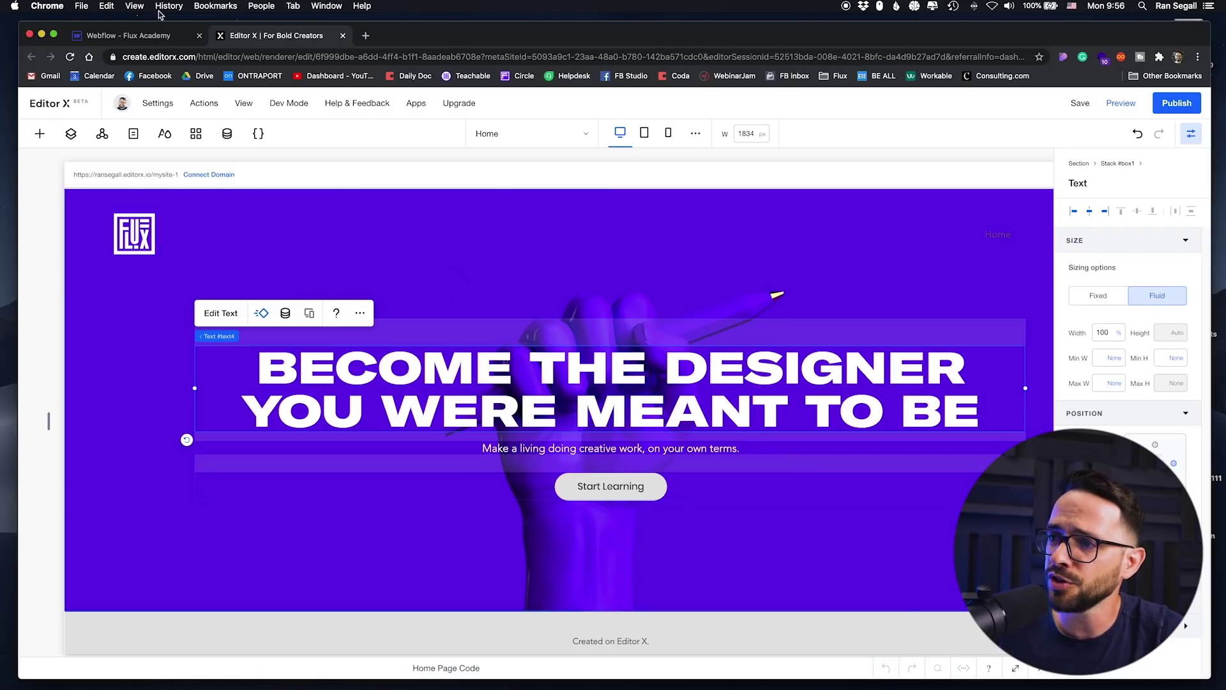
click(139, 37)
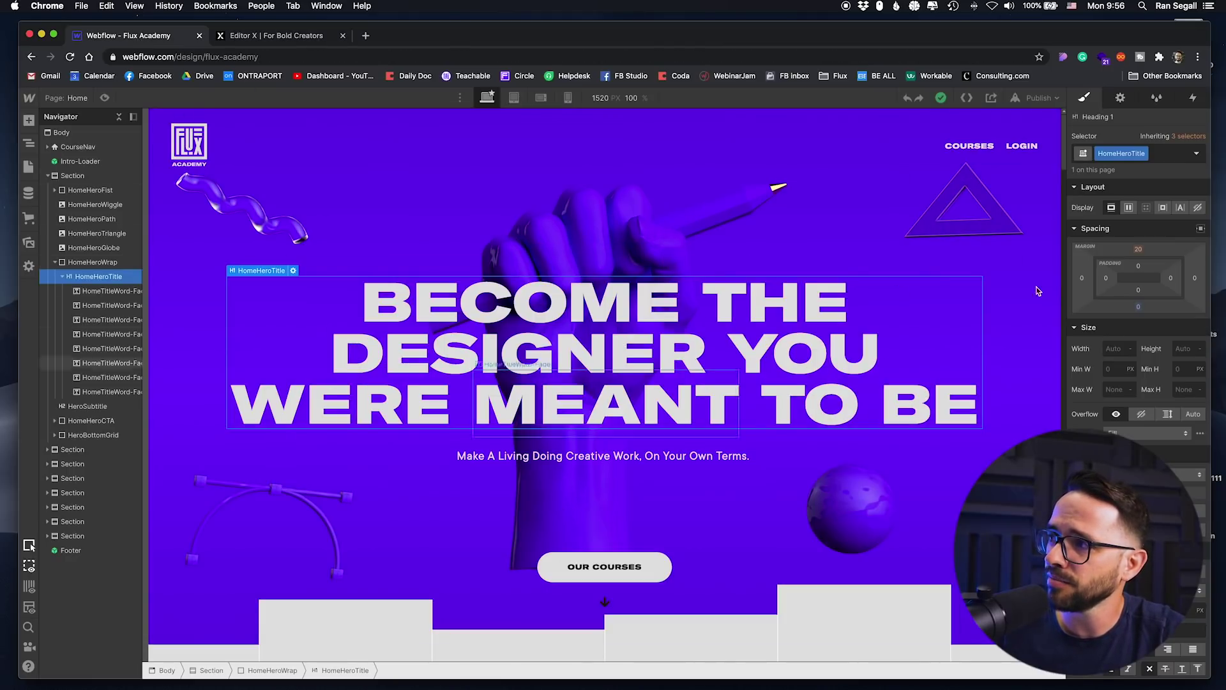
click(1196, 154)
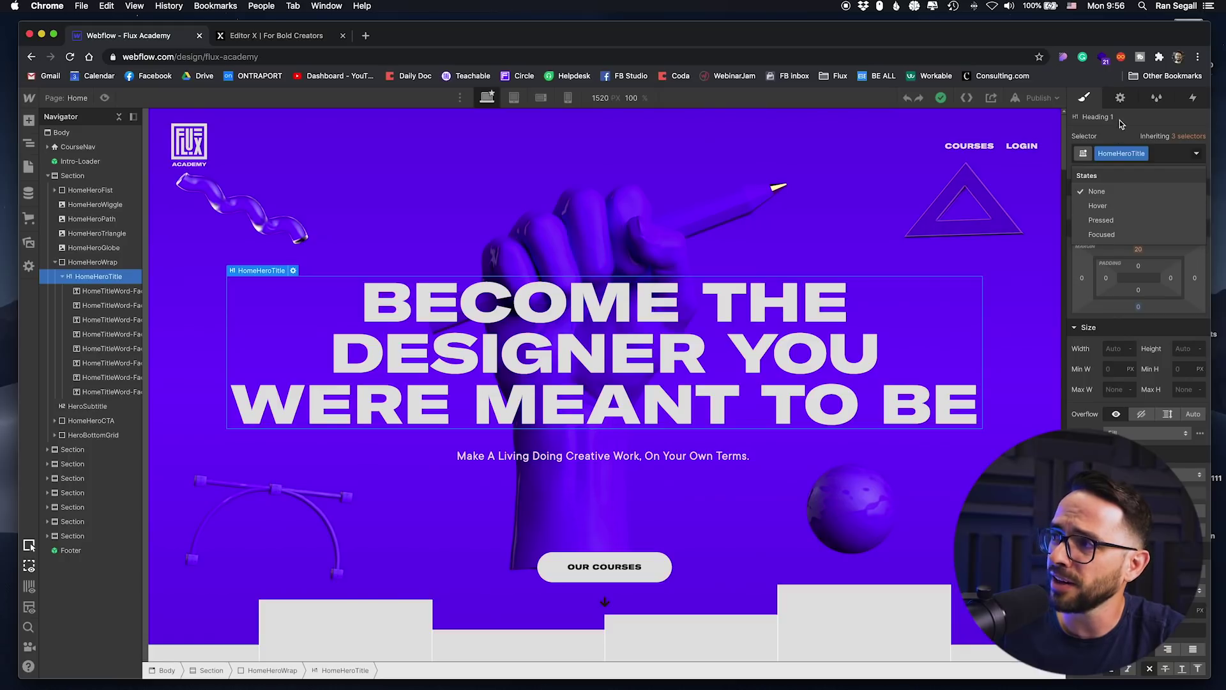
click(1193, 97)
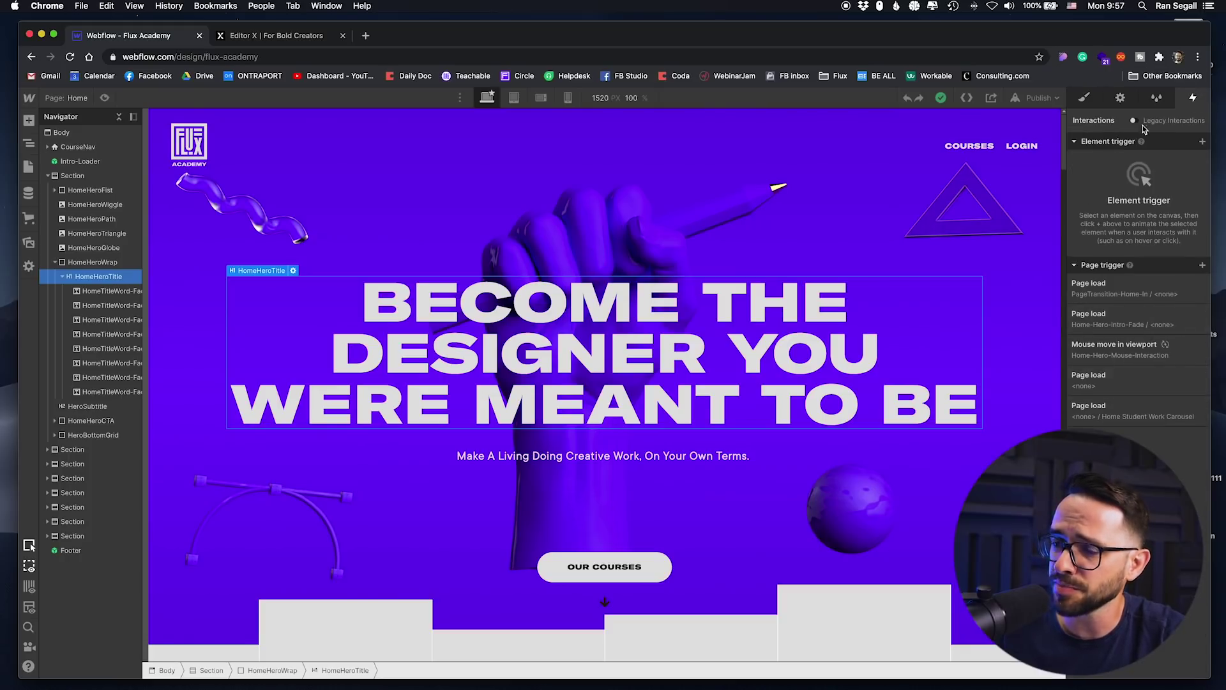
click(105, 98)
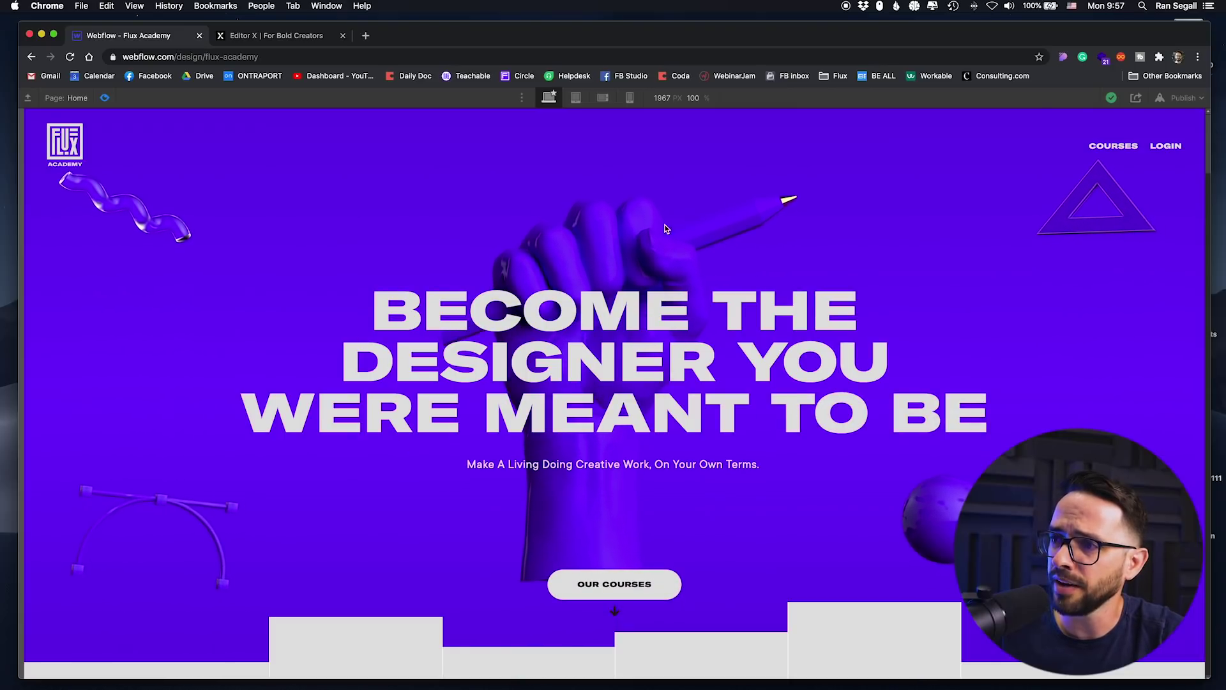
Step: Switch to Editor X, review the animation choices for the hero stack without applying one, and return to the Webflow preview for comparison
click(254, 37)
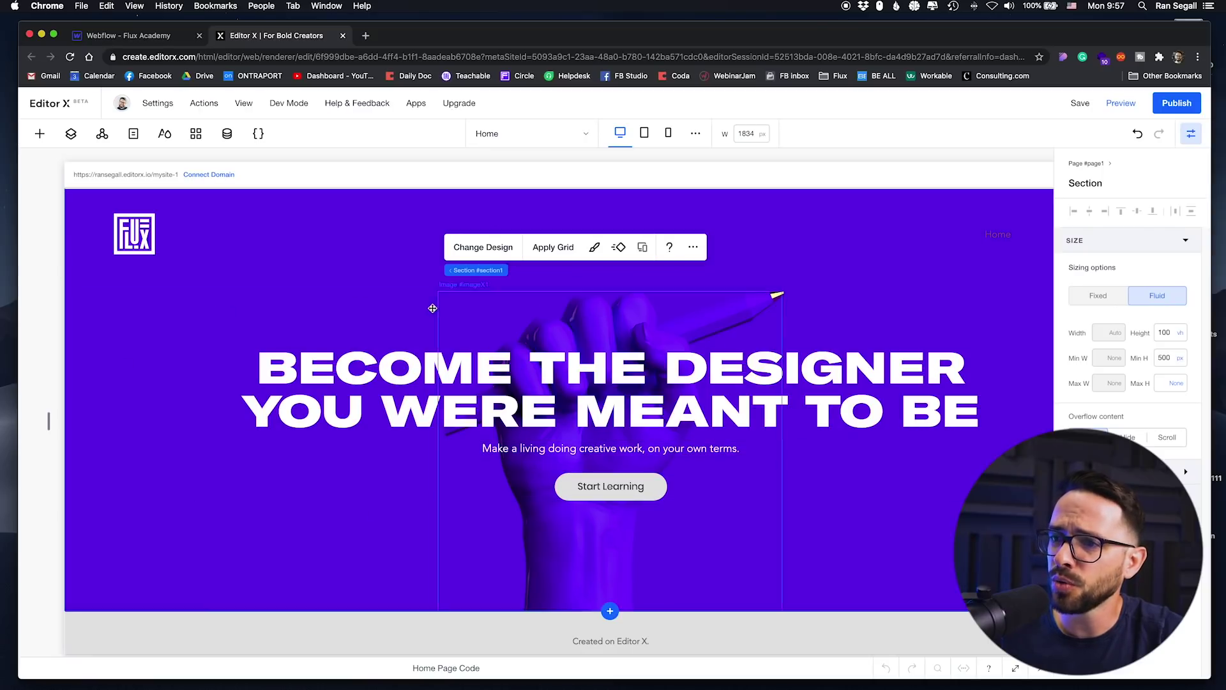
click(360, 342)
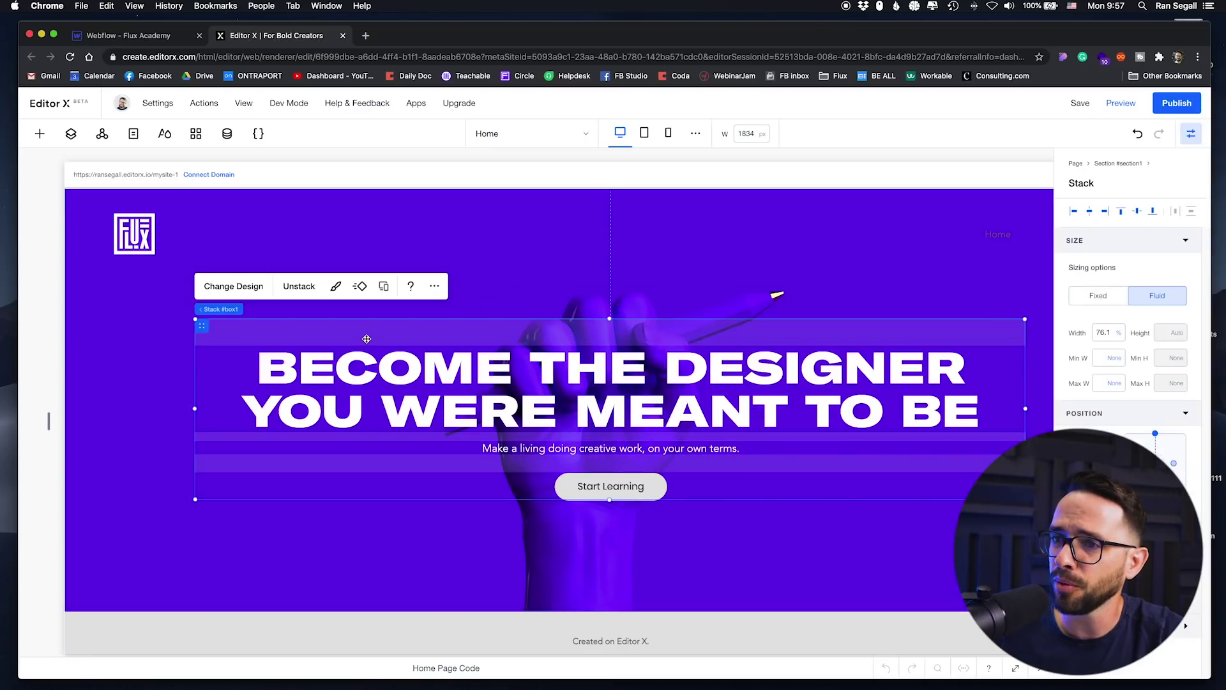
click(360, 287)
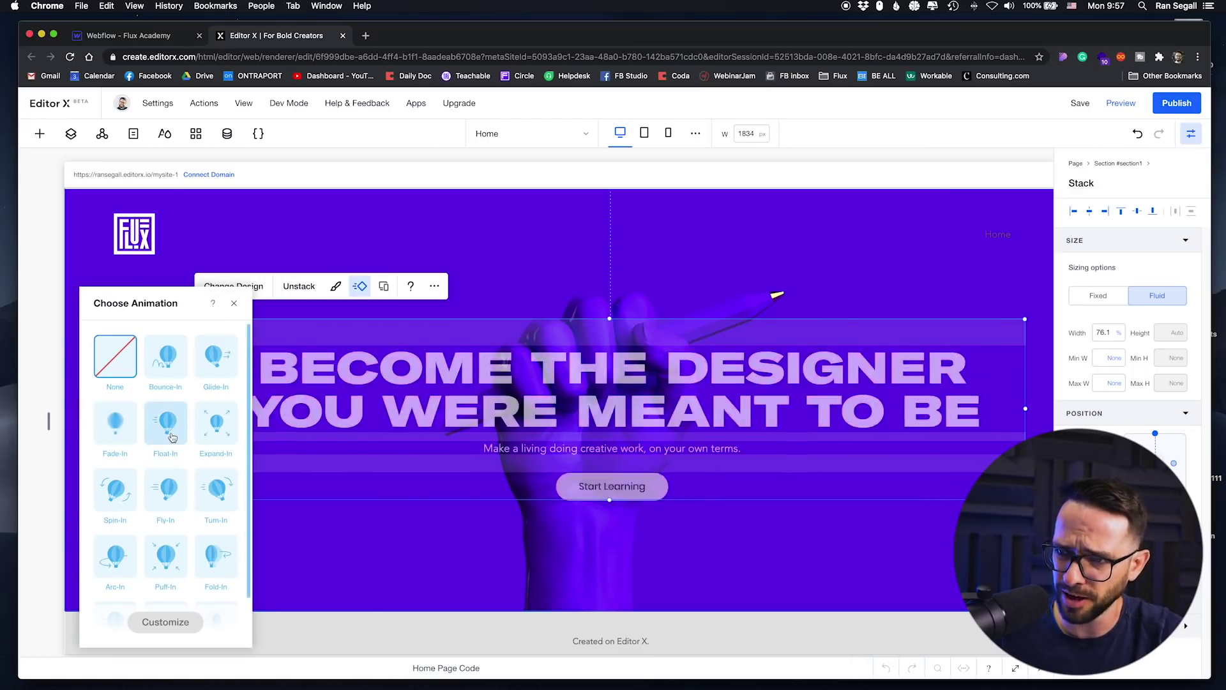
click(234, 303)
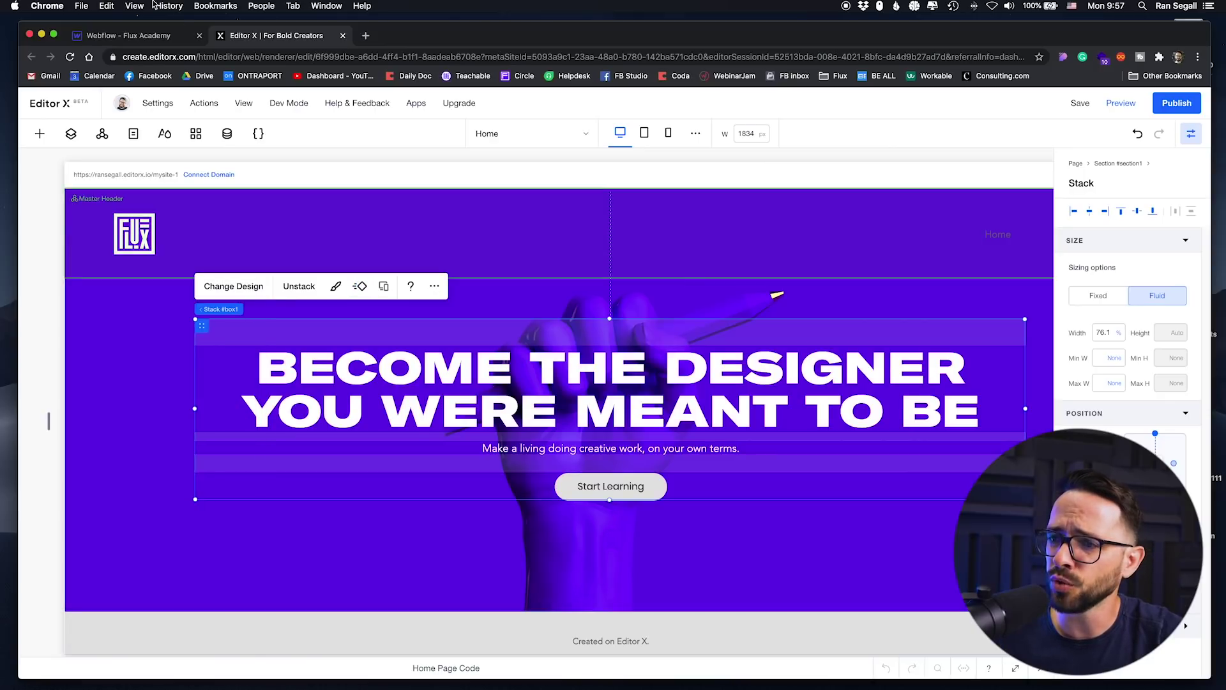
click(152, 37)
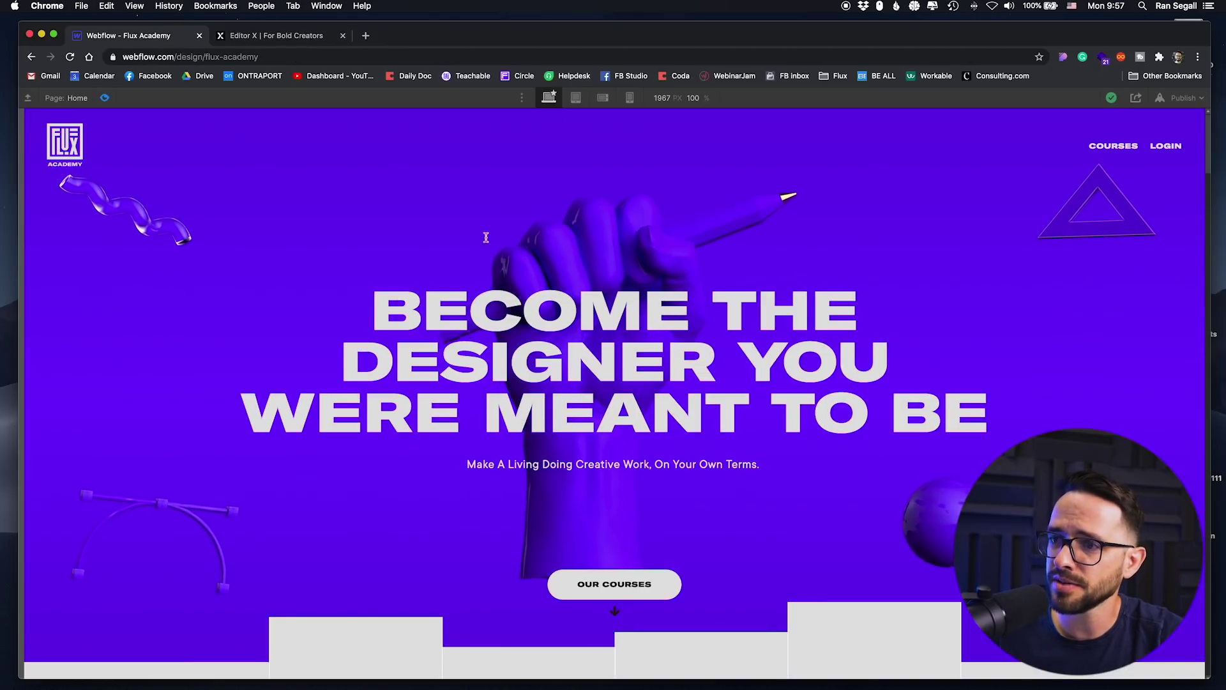
Step: Switch to Editor X and browse the addable Blog, Store, Bookings, Events, Members and Content Manager elements
click(275, 37)
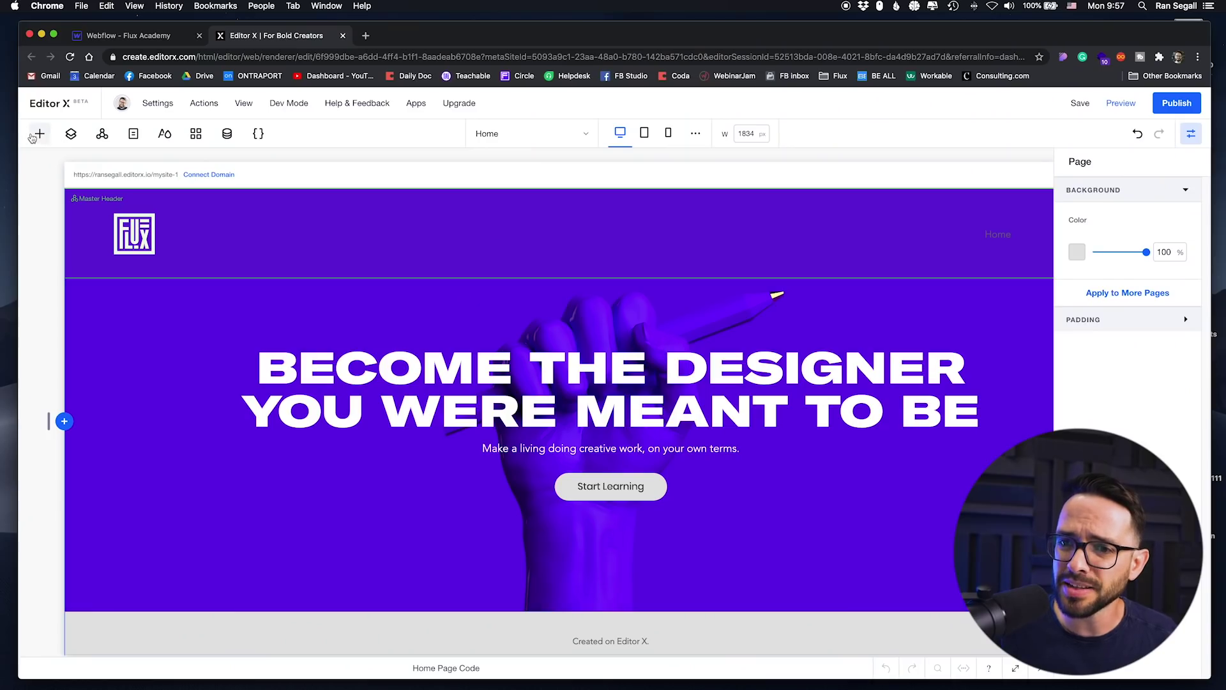
click(34, 136)
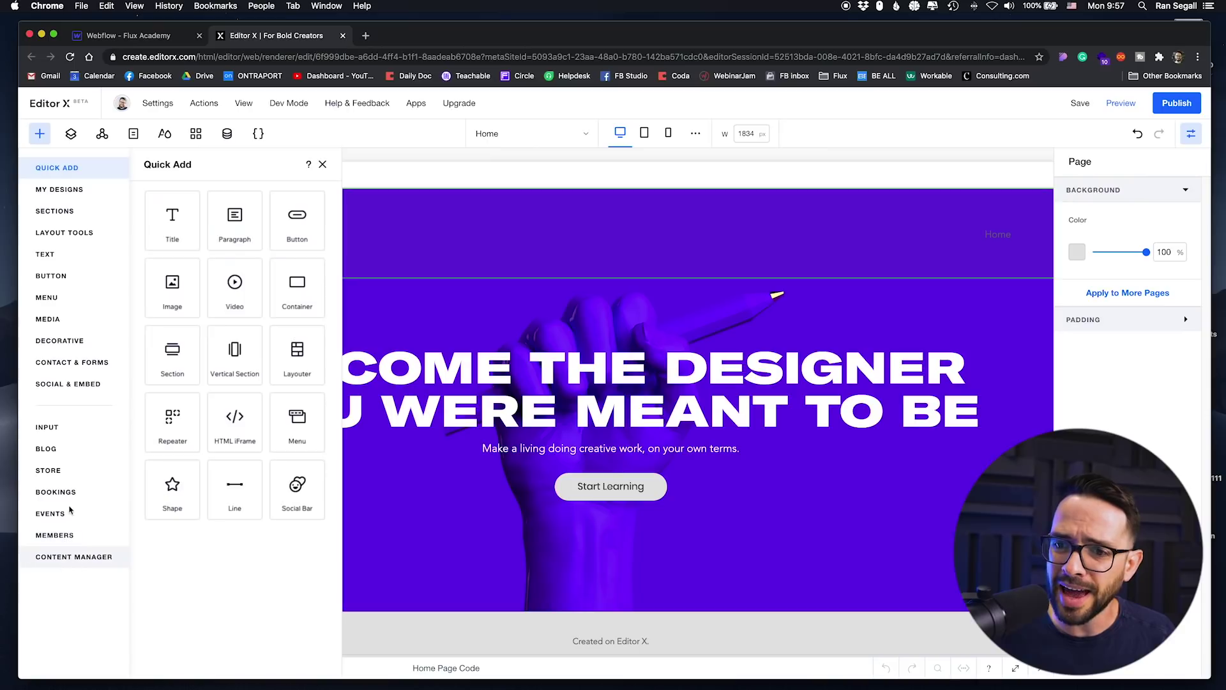
mouse_move(58, 449)
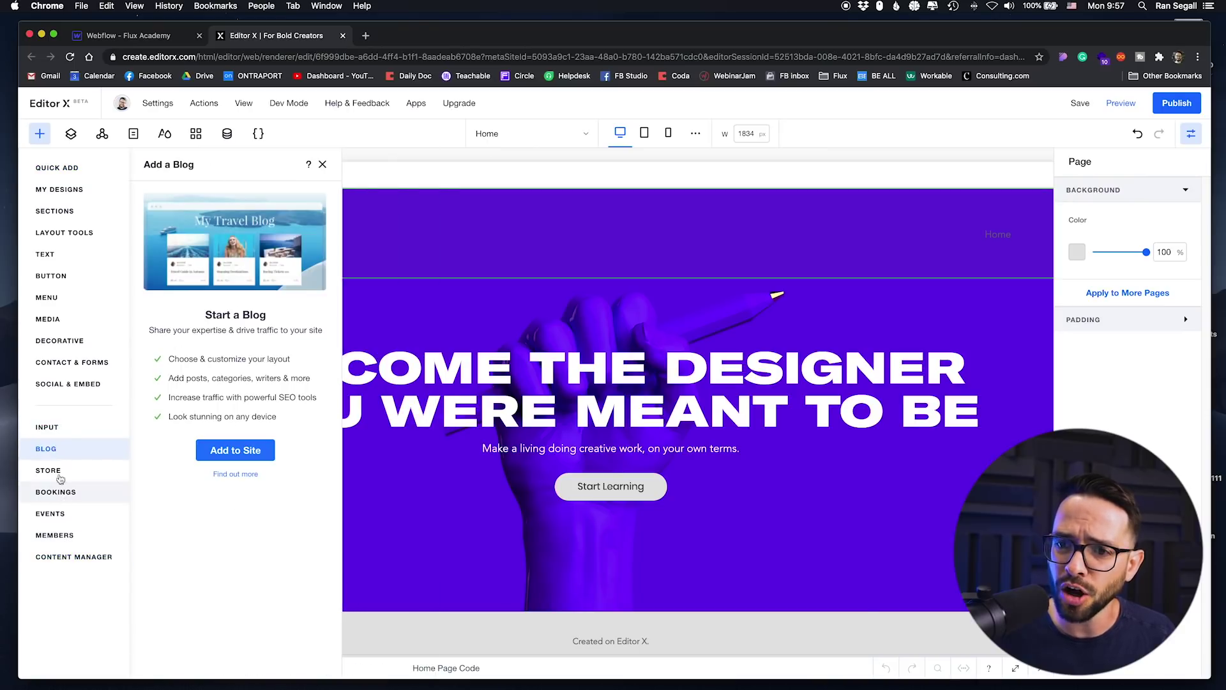
mouse_move(48, 471)
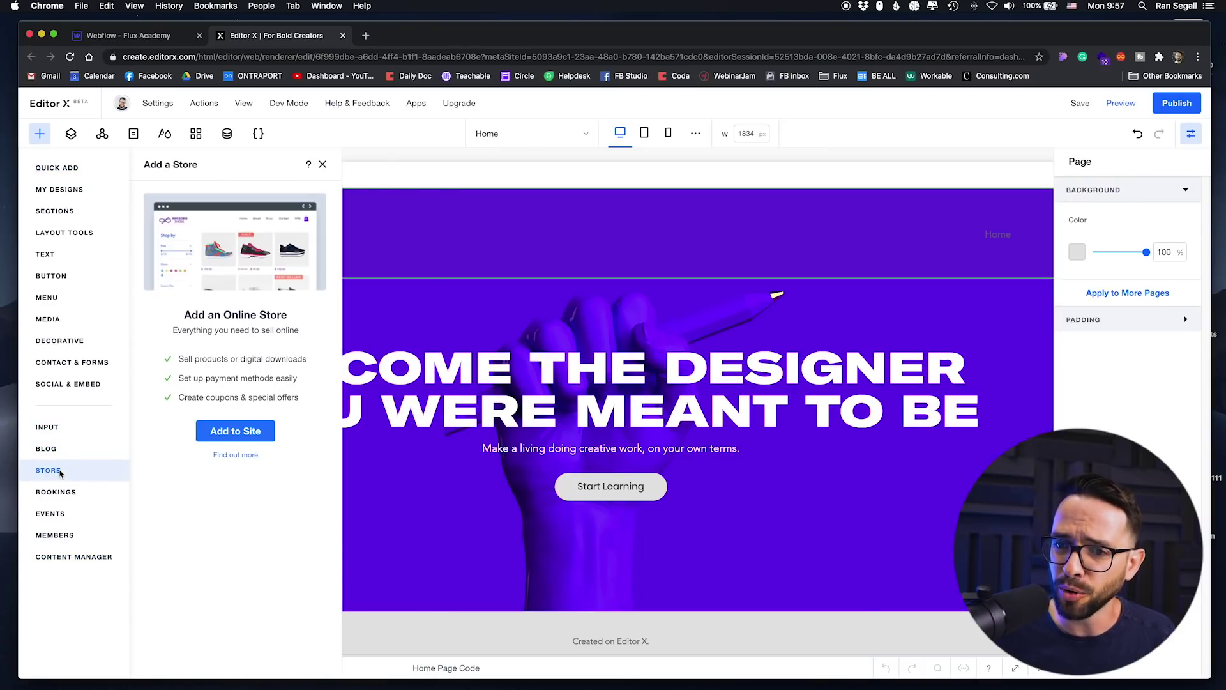
mouse_move(73, 492)
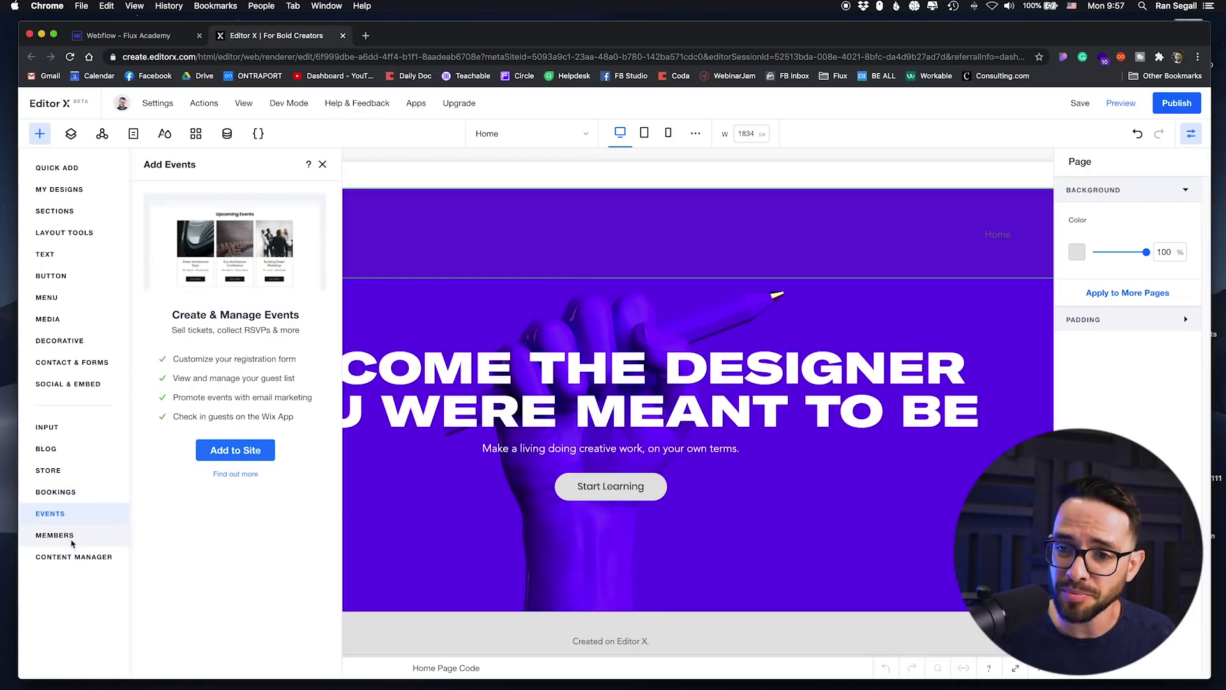
mouse_move(57, 537)
mouse_move(72, 563)
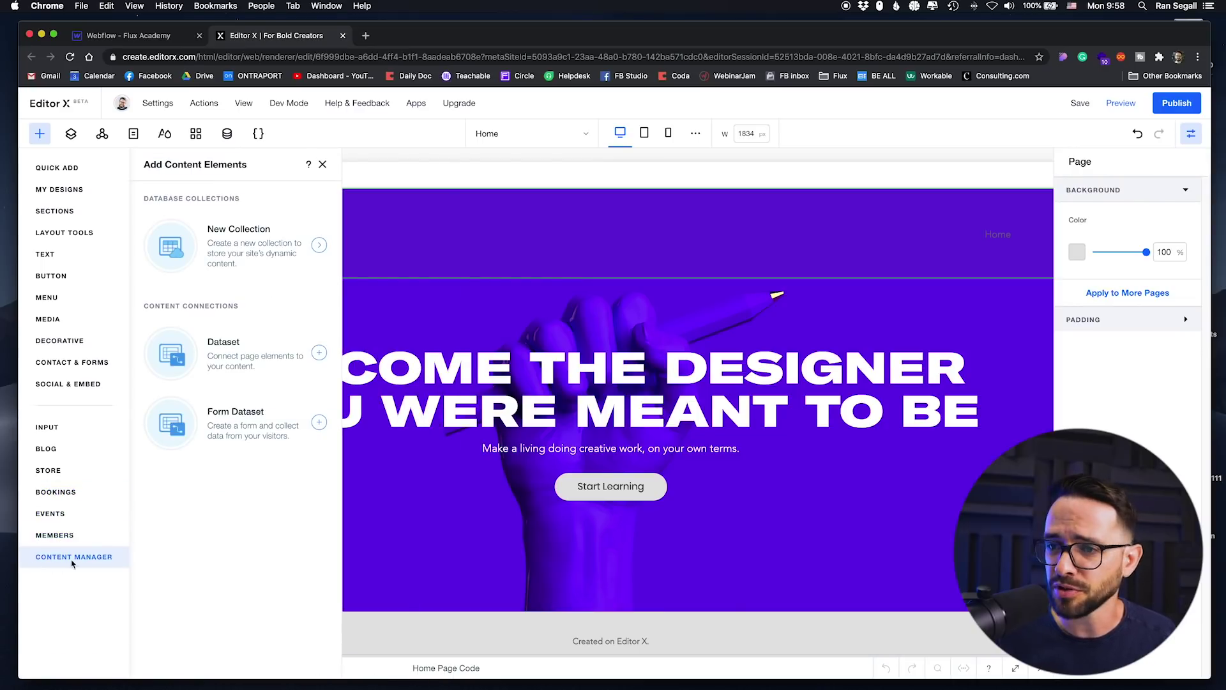